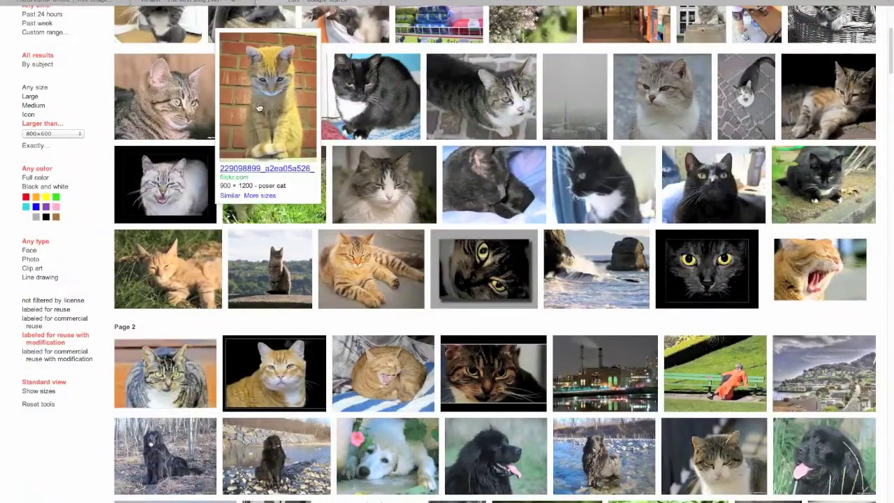
Open the orange cat photo's full-size 900×1200 version on its own in a new tab.
left_click(258, 107)
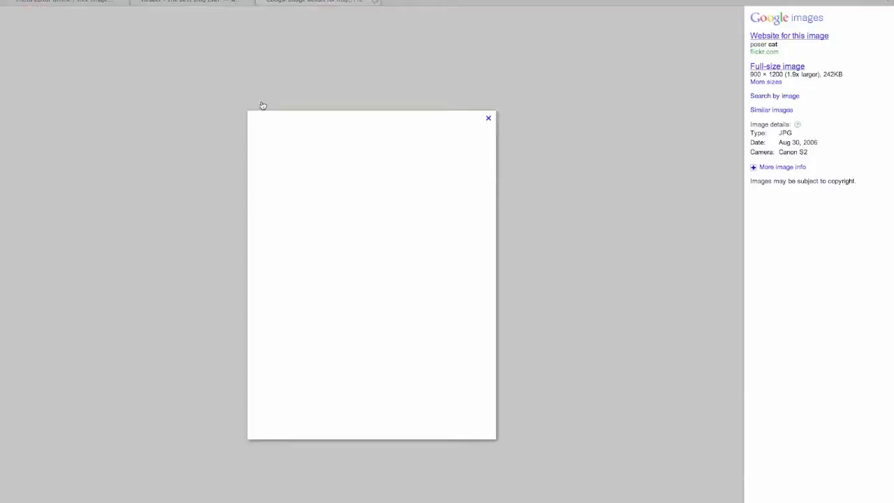
left_click(790, 66)
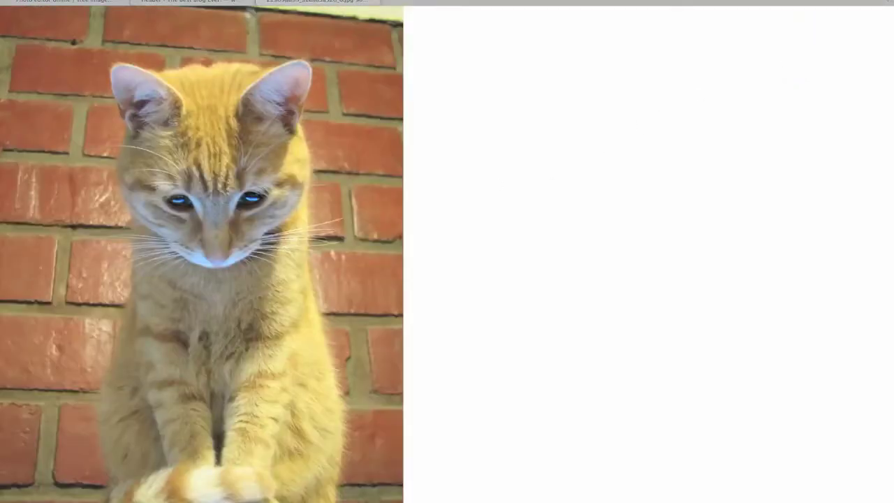
Load the cat photo into Pixlr from its pasted URL and set its window beside the wave banner.
left_click(96, 4)
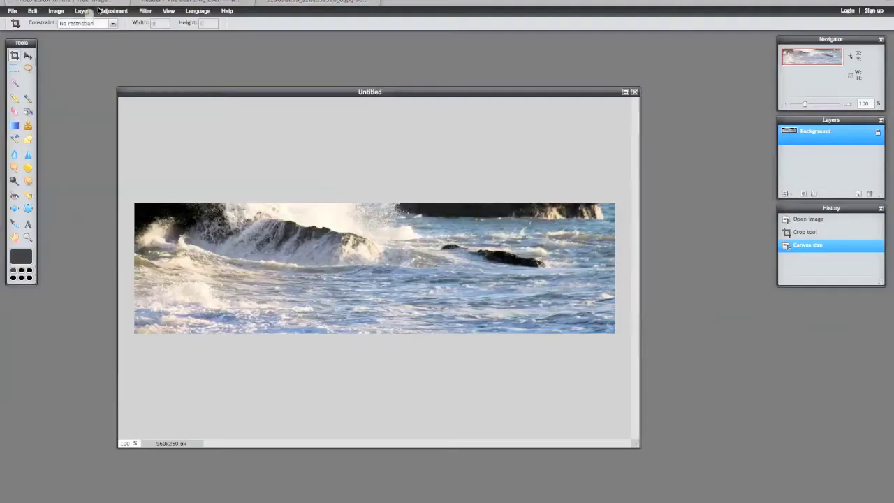
left_click(12, 11)
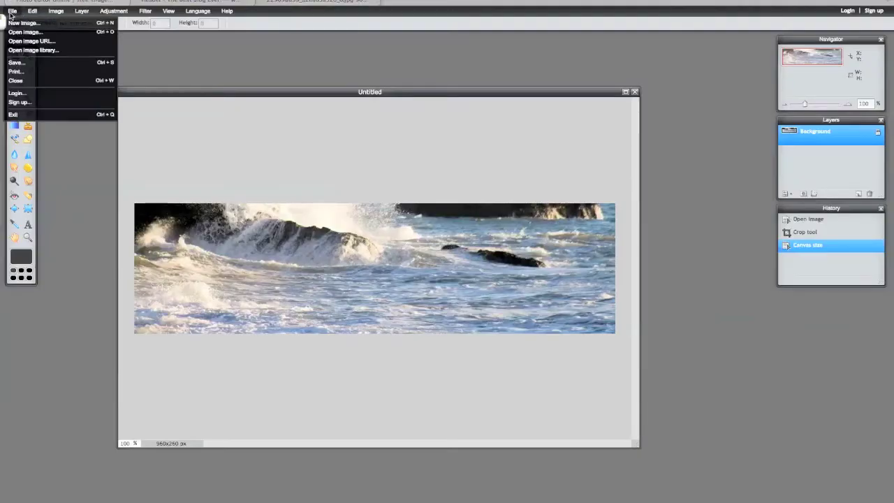
left_click(34, 41)
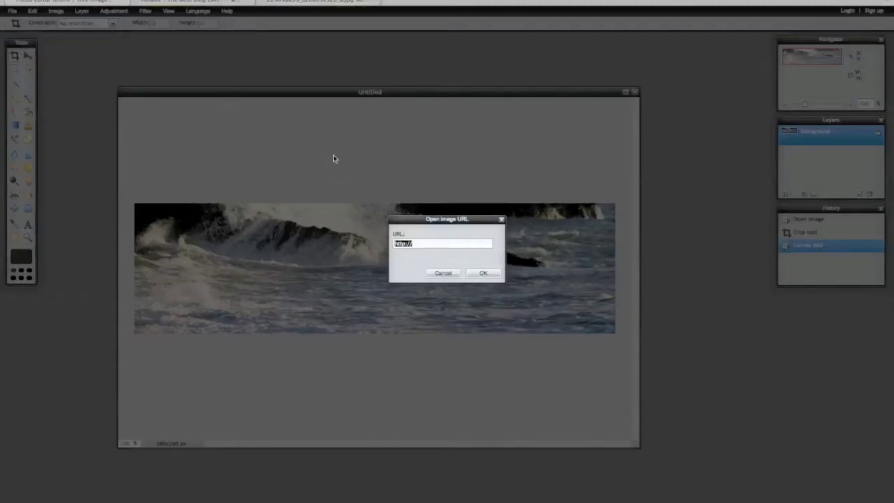
key("ctrl+v")
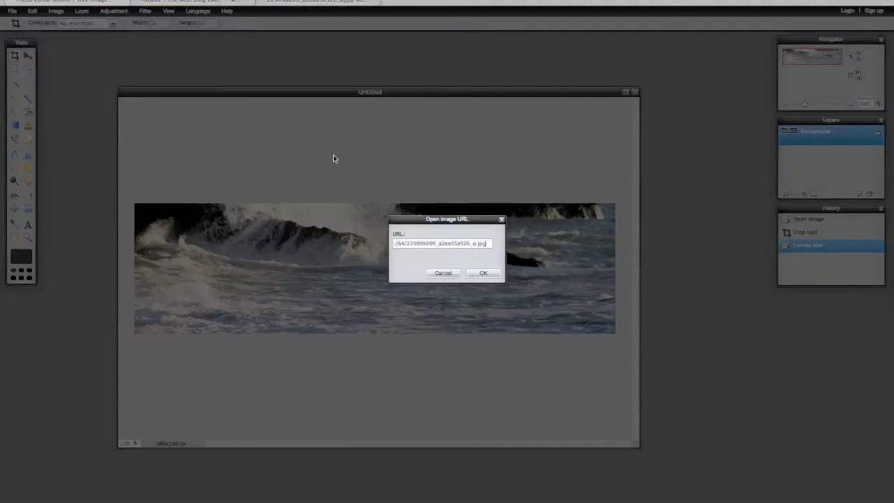
left_click(484, 273)
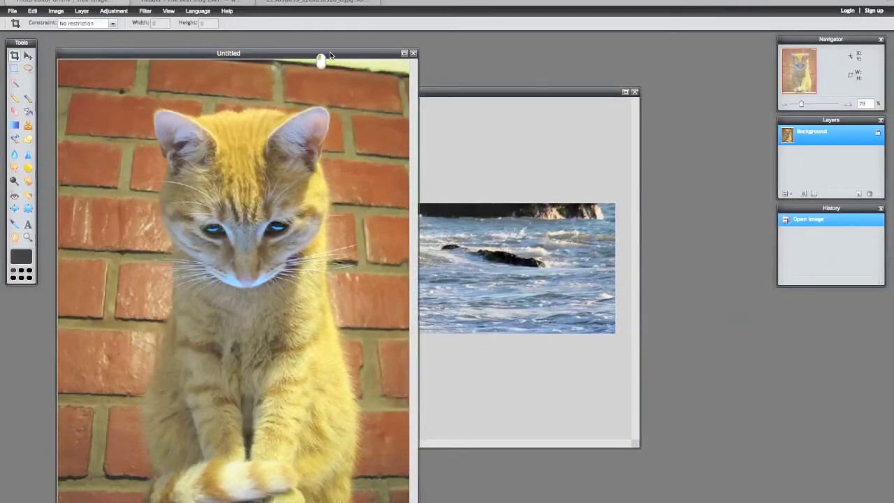
left_click_drag(331, 55, 677, 62)
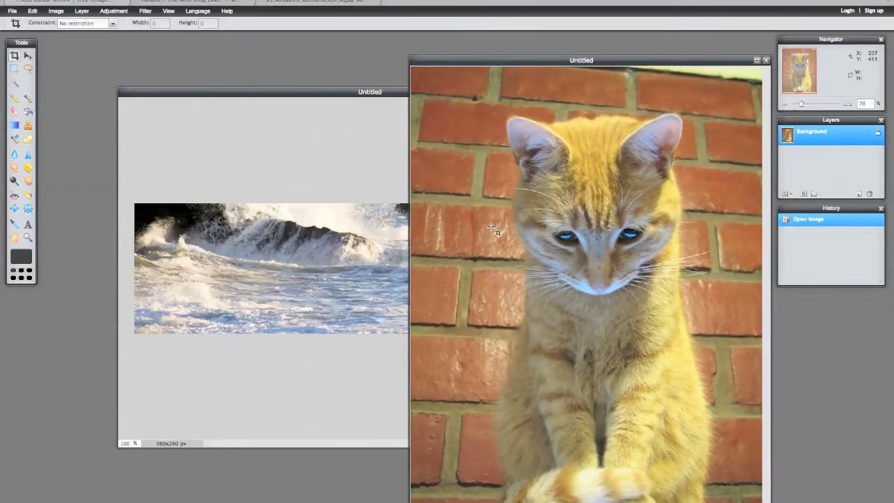
Lasso-trace around the orange cat's head and copy that selection.
left_click(29, 71)
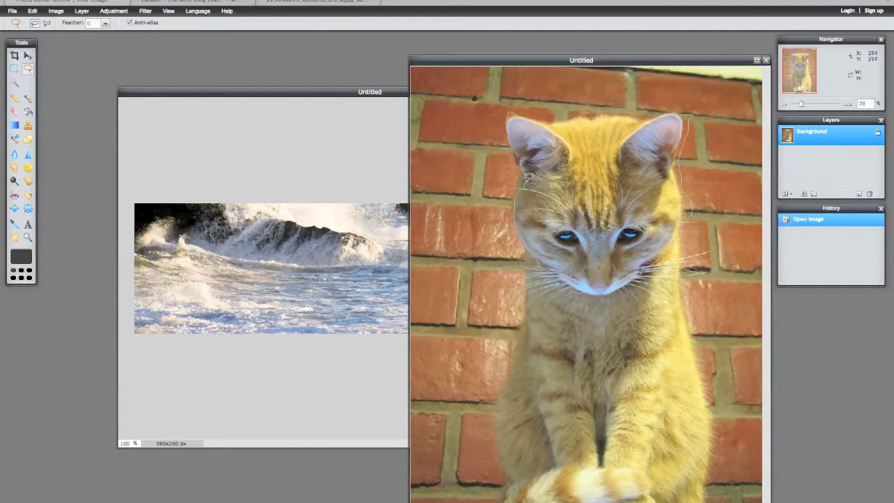
left_click_drag(528, 177, 512, 134)
left_click_drag(509, 121, 509, 120)
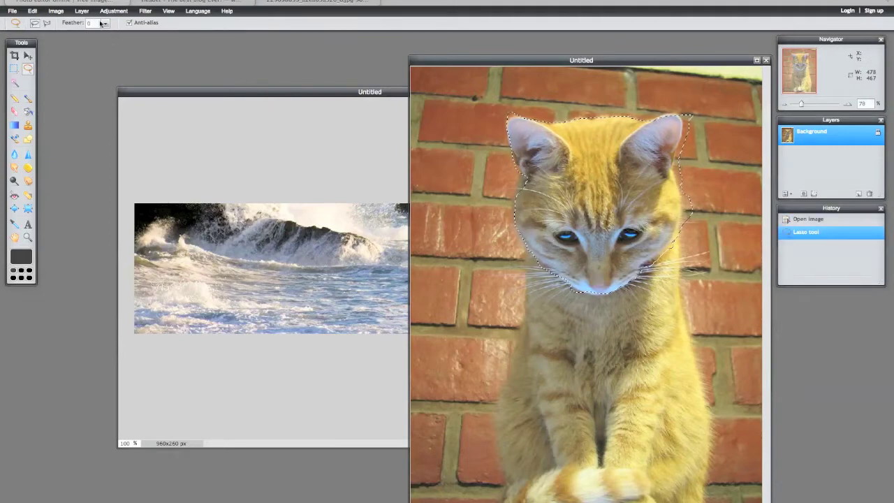
left_click(32, 11)
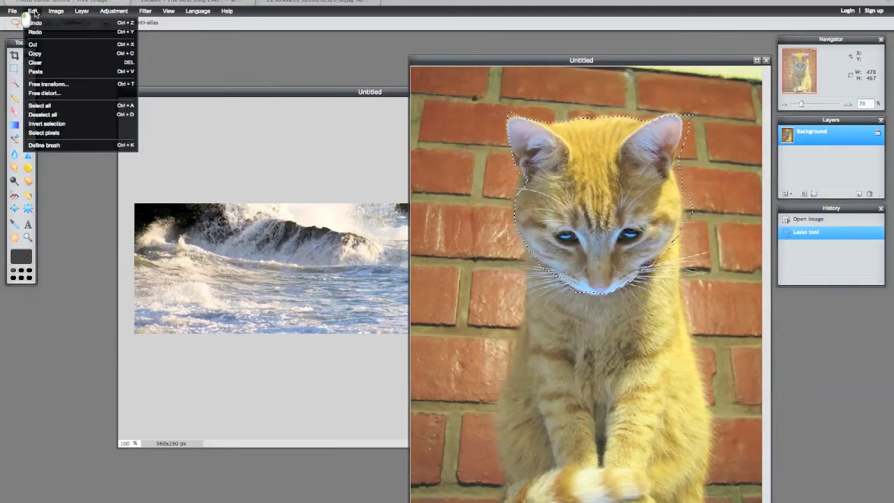
left_click(52, 54)
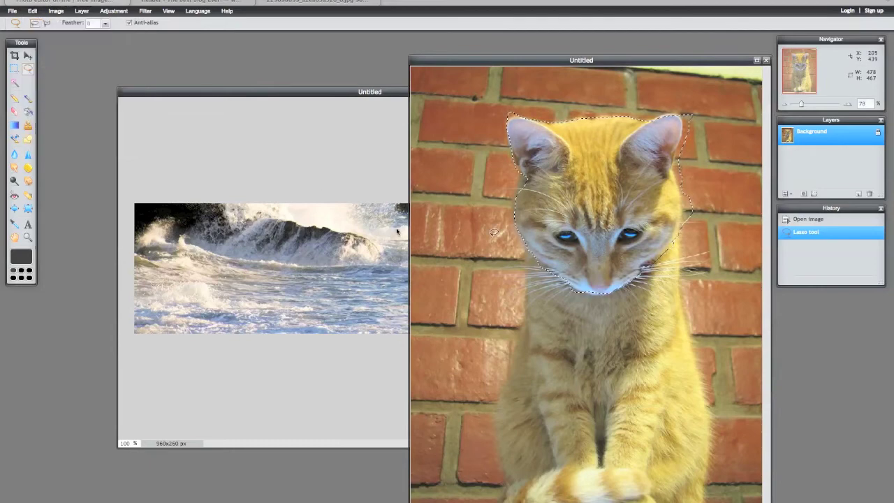
Paste the copied cat head into the wave banner as a new layer.
left_click(278, 173)
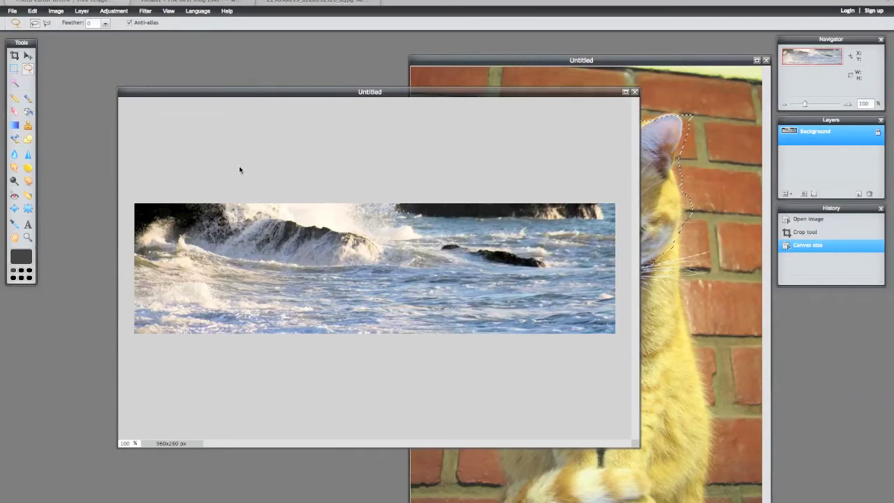
left_click(56, 11)
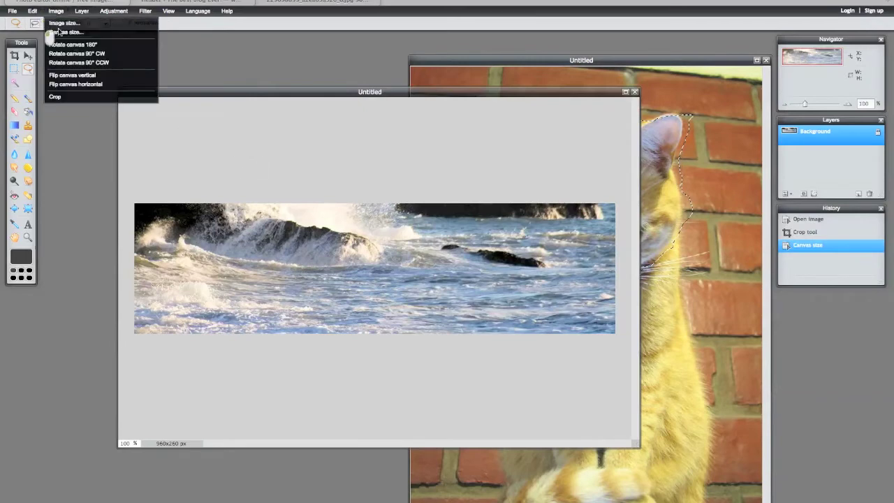
left_click(32, 11)
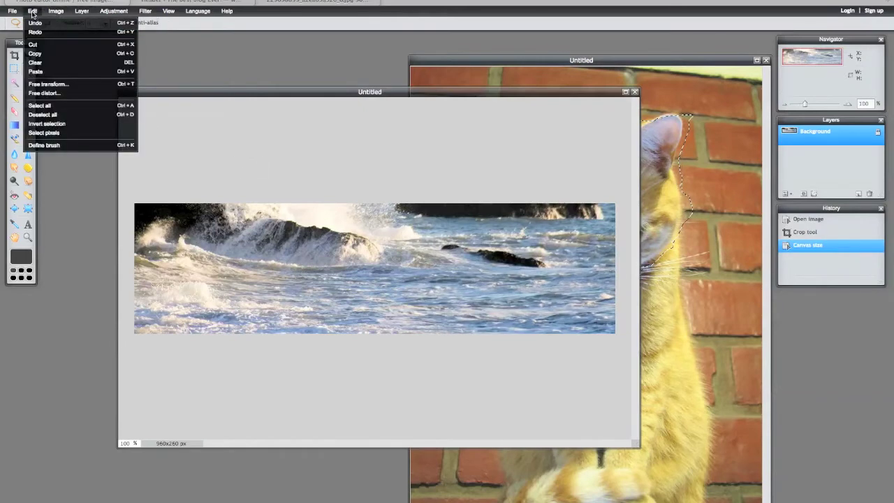
left_click(47, 69)
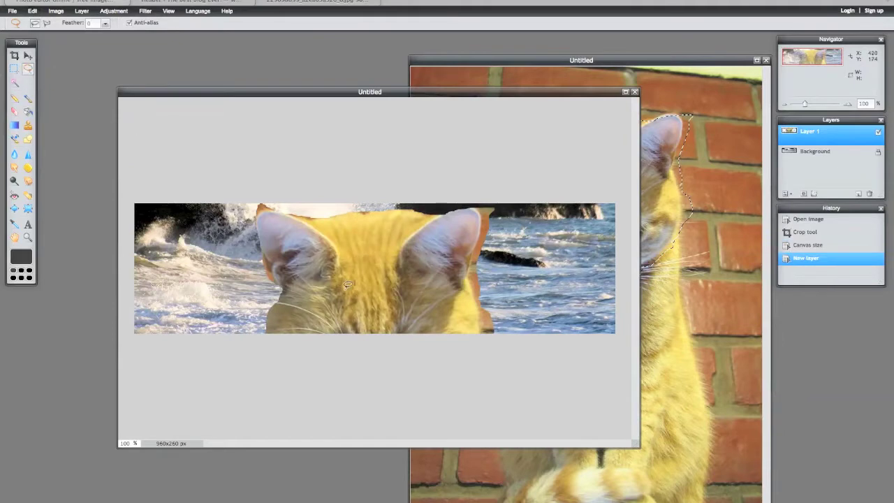
Free-transform the pasted head down to a small thumbnail at the banner's top-left.
left_click(28, 55)
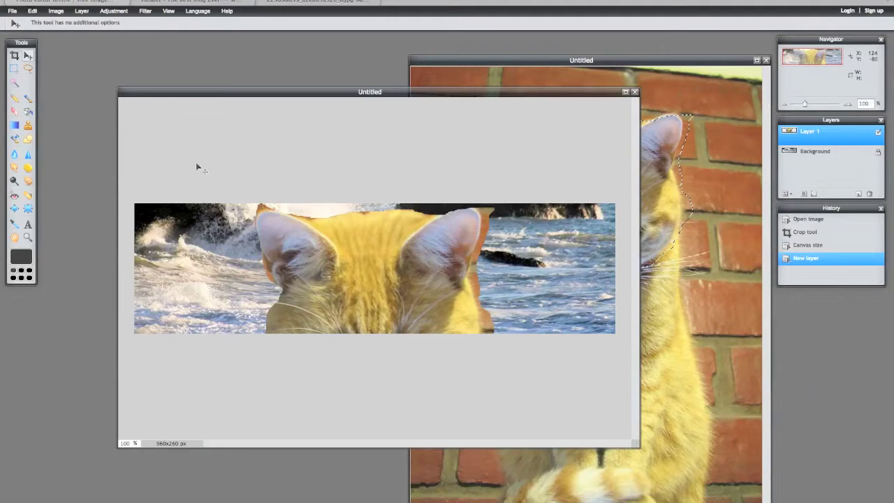
left_click(32, 10)
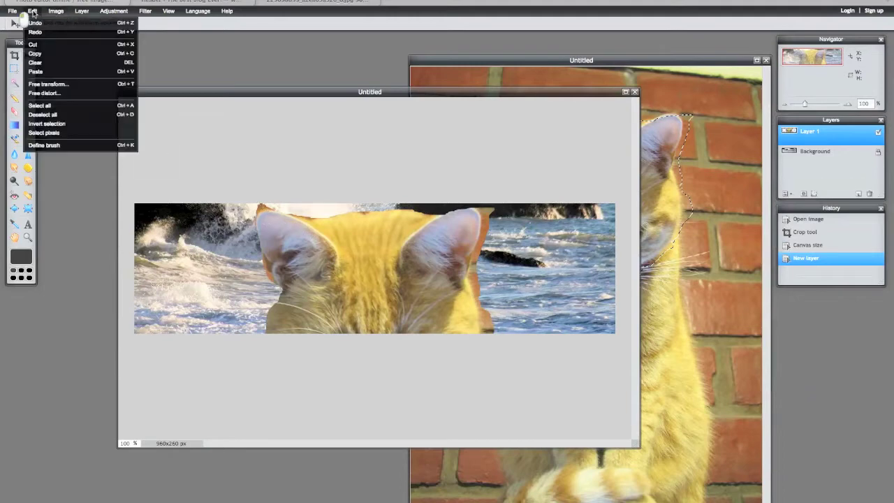
left_click(56, 84)
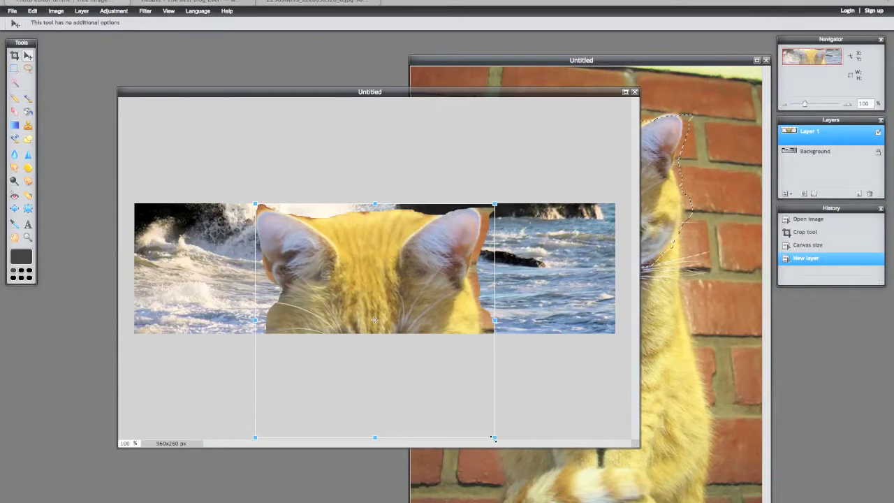
left_click_drag(493, 438, 185, 236)
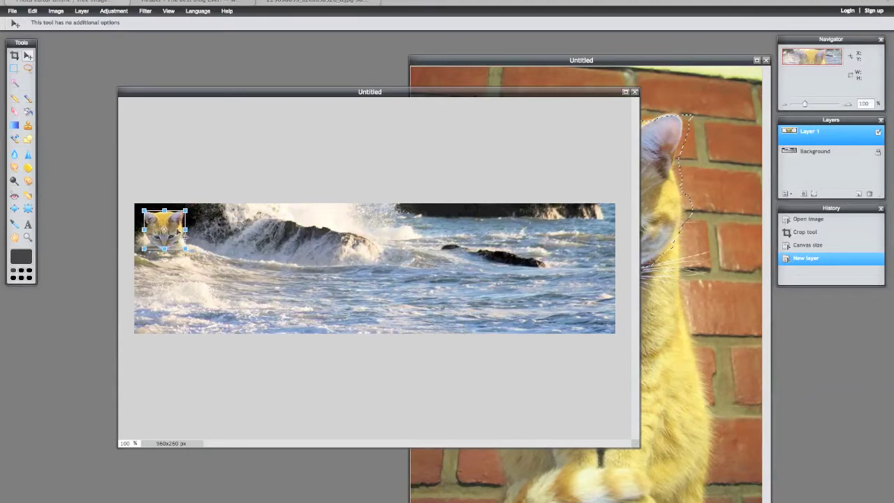
left_click(33, 11)
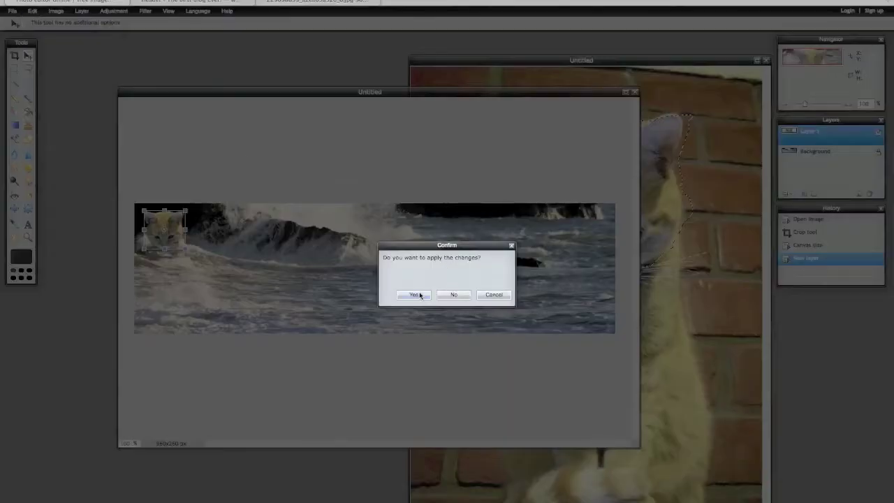
left_click(415, 294)
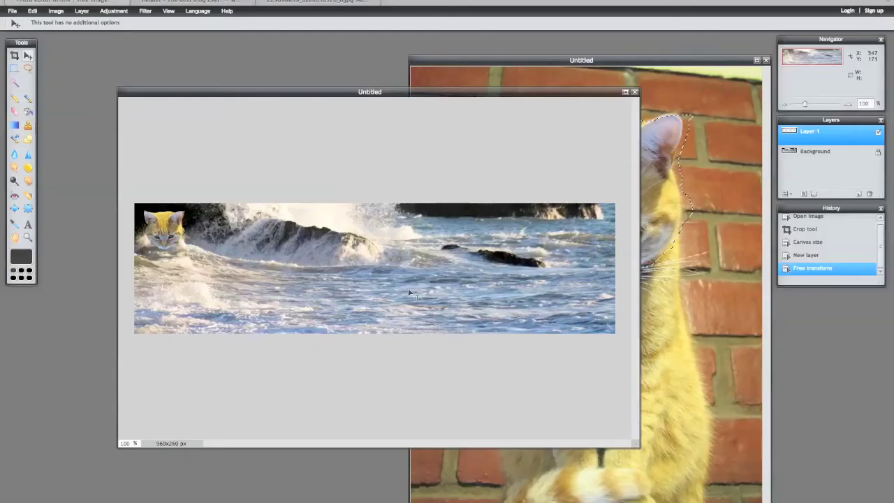
left_click(33, 11)
Copy and paste a second cat head layer and position it in the banner.
left_click(54, 54)
left_click(33, 11)
left_click(60, 73)
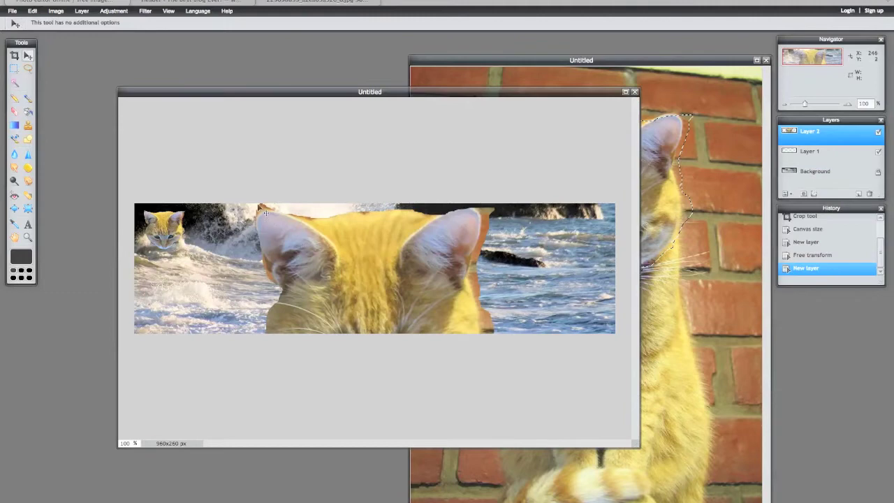
mouse_move(266, 218)
left_mouse_down()
mouse_move(305, 245)
mouse_move(271, 209)
left_mouse_up()
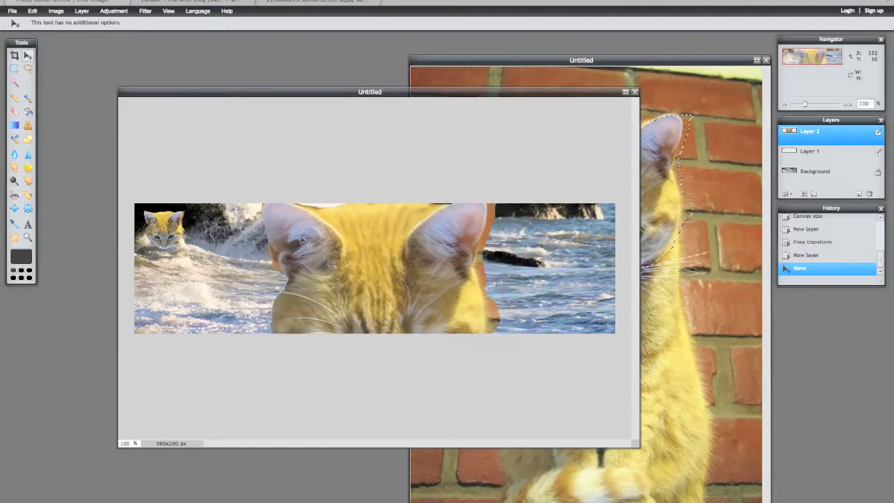
left_click_drag(303, 239, 279, 225)
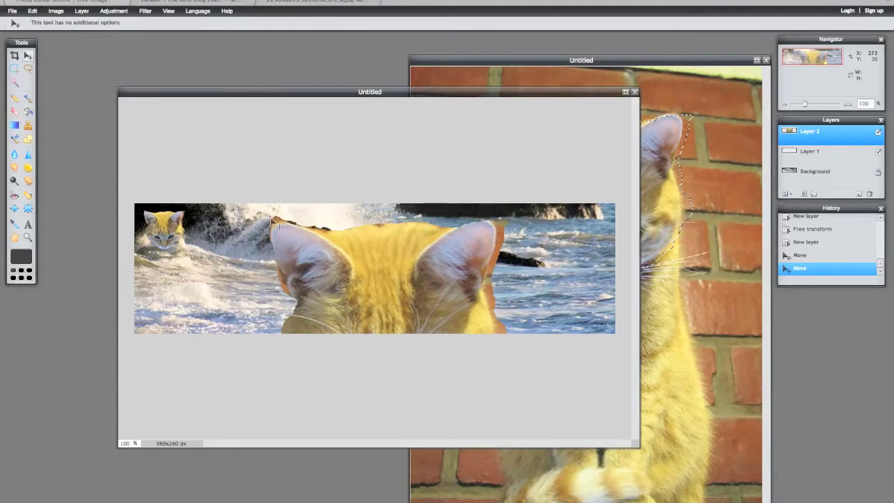
Shrink the second head, flipped upside down, beside the first and apply the transform.
left_click(32, 11)
left_click(60, 84)
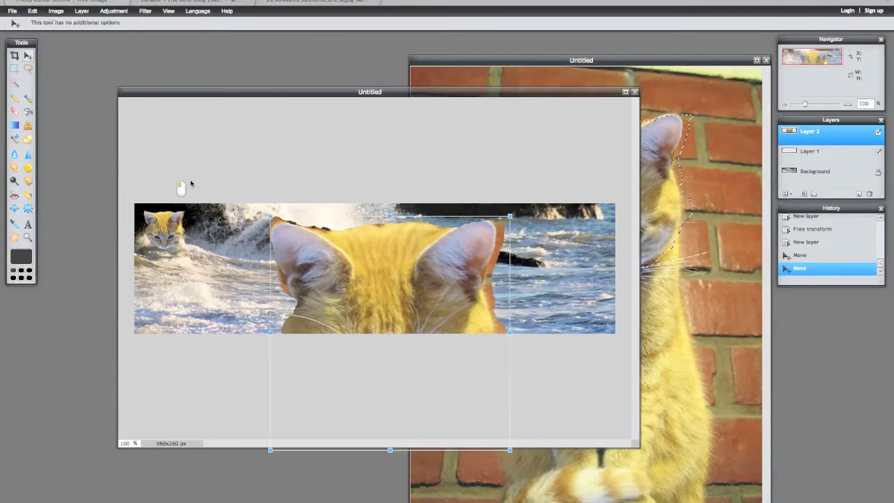
left_click_drag(269, 217, 224, 239)
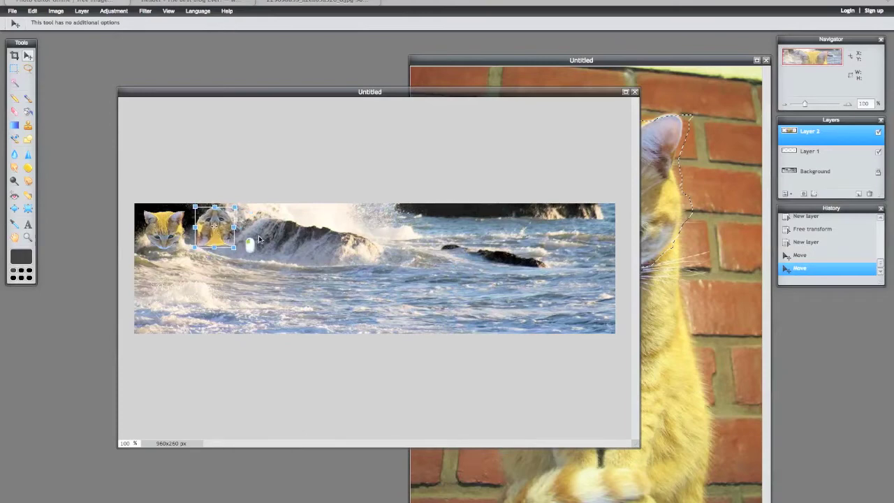
left_click(250, 243)
left_click(404, 296)
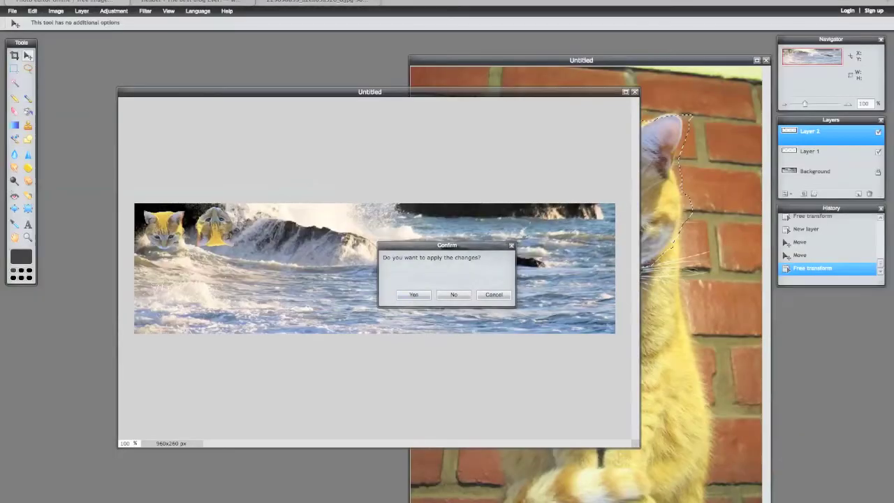
left_click(413, 296)
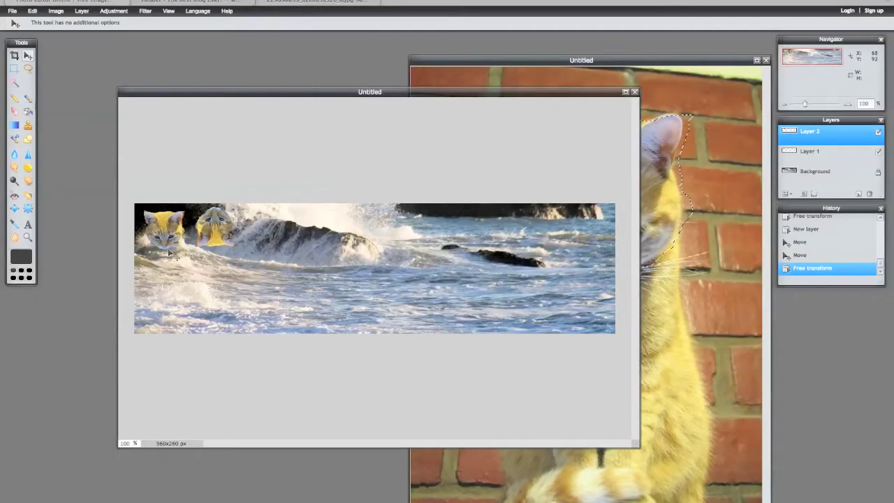
Copy the cat head again, paste it, and move it toward the banner centre.
left_click(826, 153)
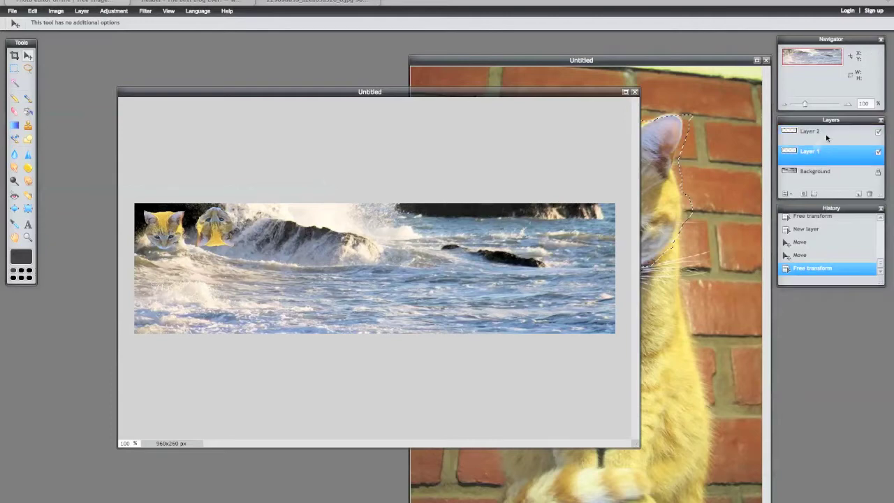
left_click(825, 134)
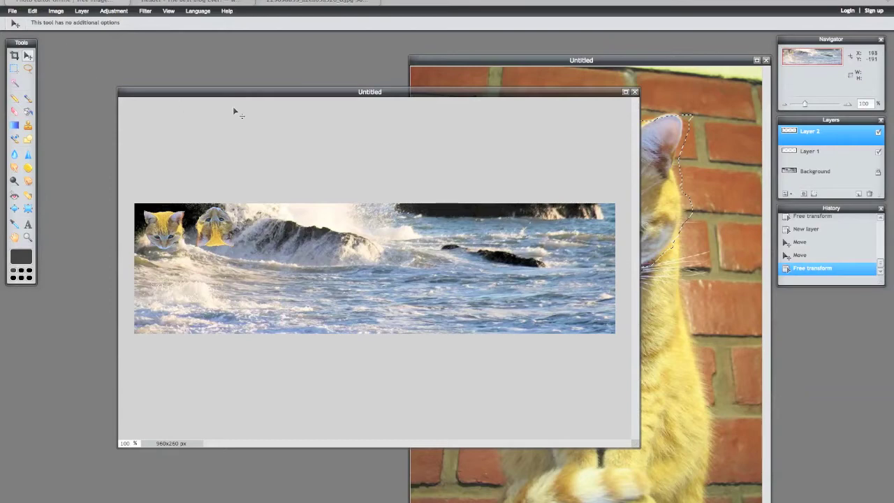
left_click(32, 11)
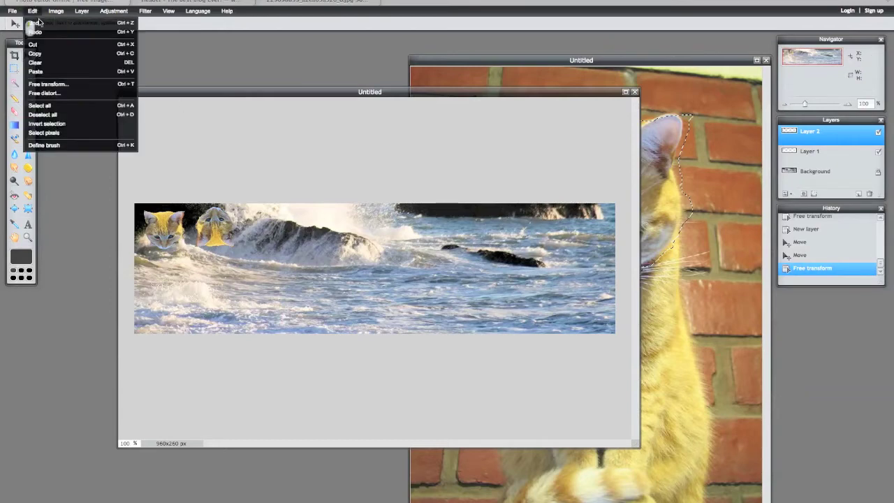
left_click(55, 55)
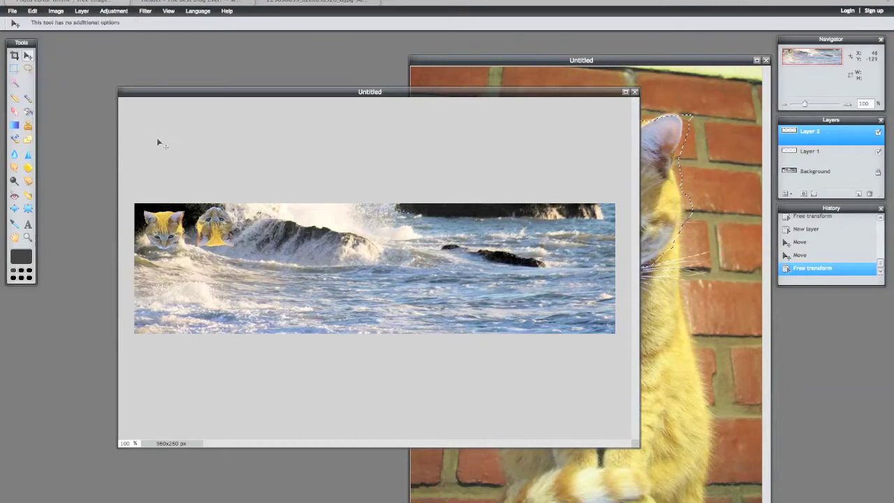
key("ctrl+v")
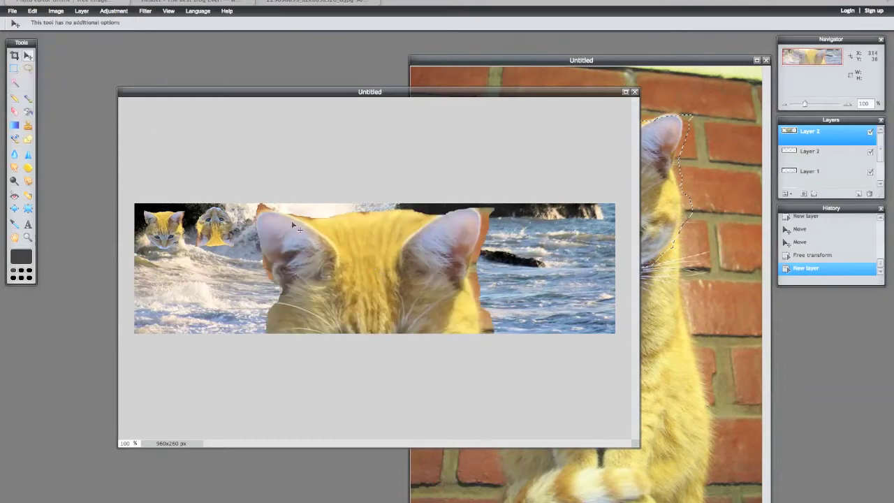
left_click_drag(275, 217, 334, 229)
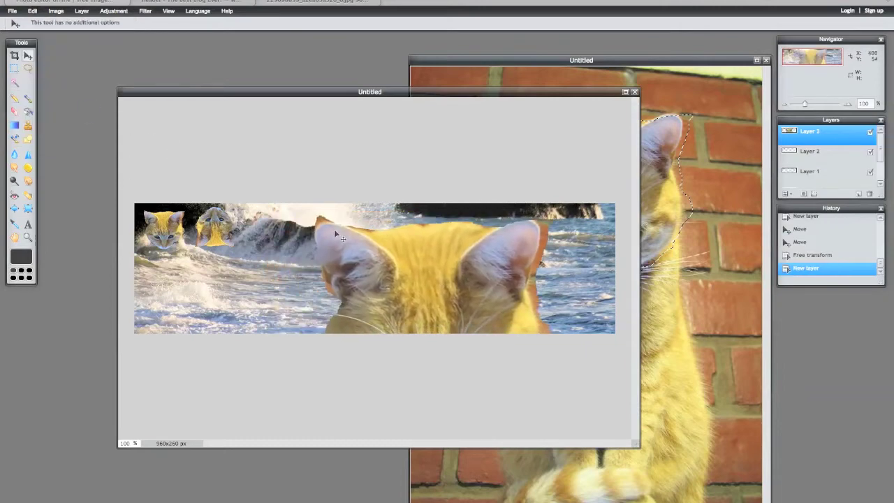
Shrink the third head to medium size, raise it to show its face, and apply.
left_click(32, 11)
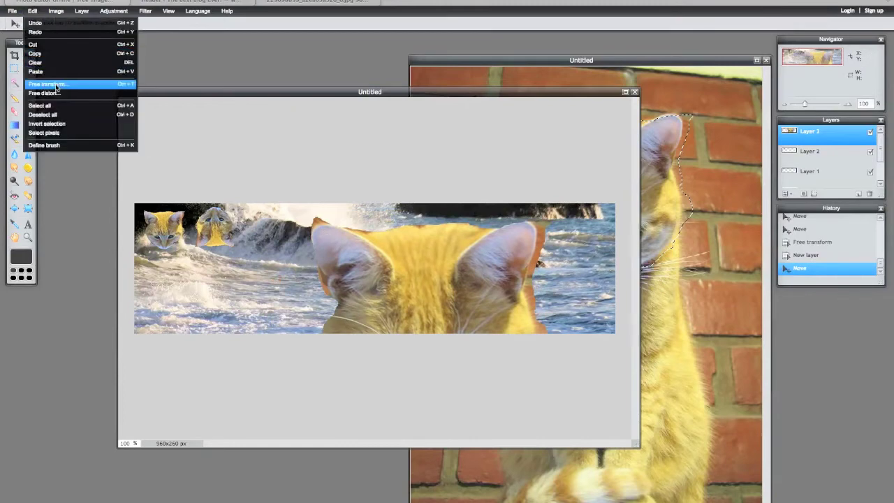
left_click(48, 83)
left_click_drag(305, 216, 368, 283)
left_click_drag(412, 308, 361, 239)
left_click(292, 236)
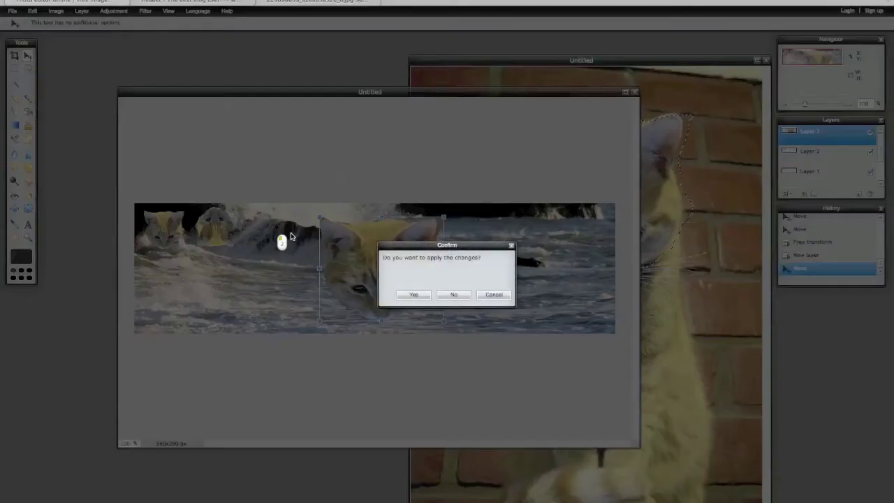
left_click(424, 296)
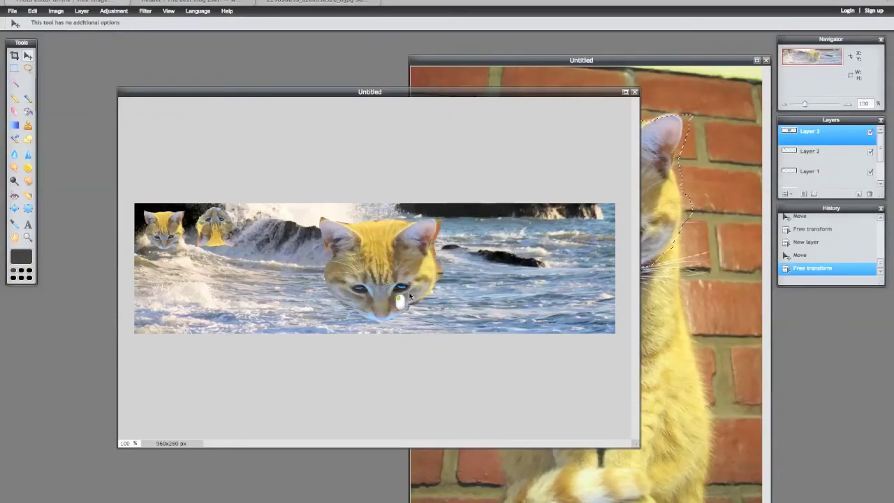
Paste a fourth cat head, shrink it onto the water at the right, then paste a fifth copy.
left_click(32, 12)
left_click(38, 75)
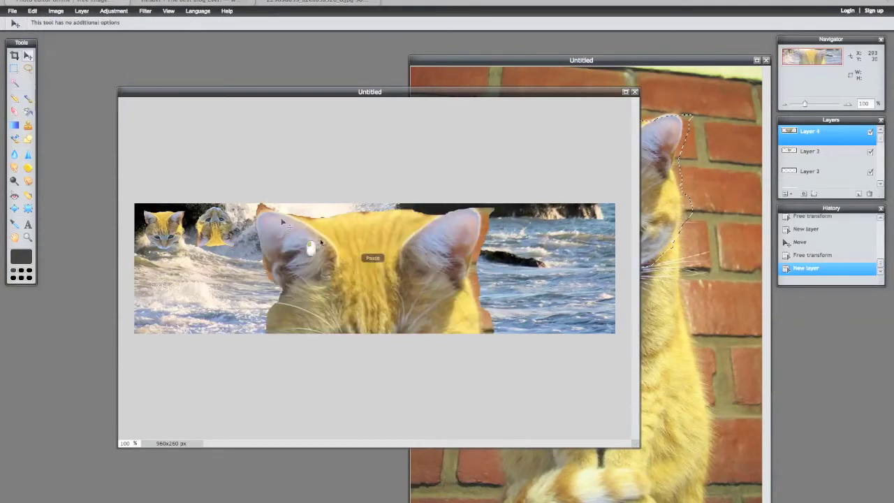
left_click(33, 12)
left_click(42, 84)
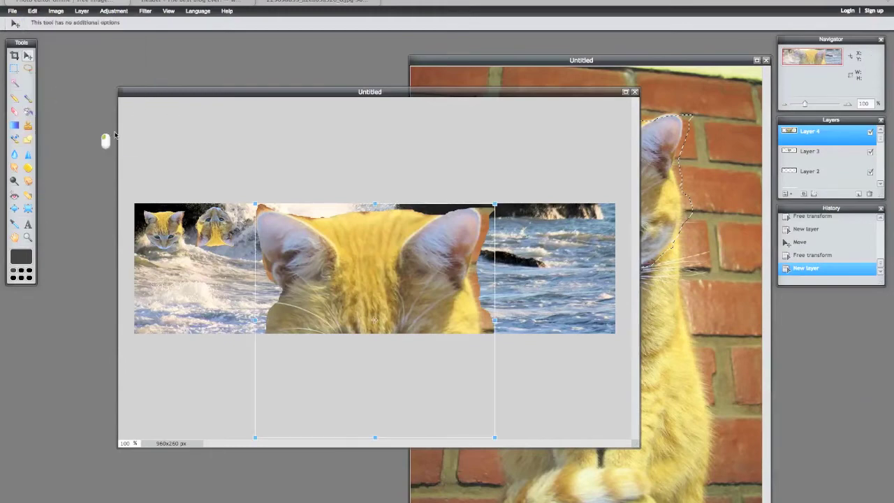
left_click_drag(253, 202, 555, 250)
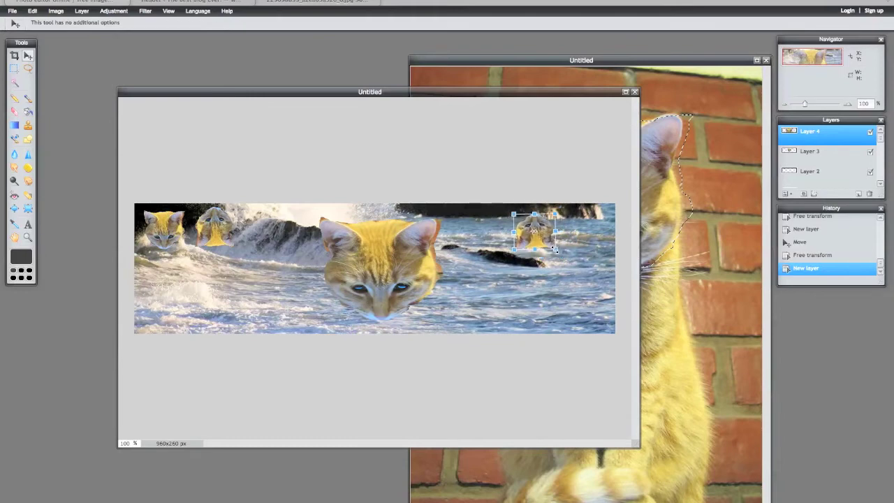
left_click(497, 265)
left_click(412, 296)
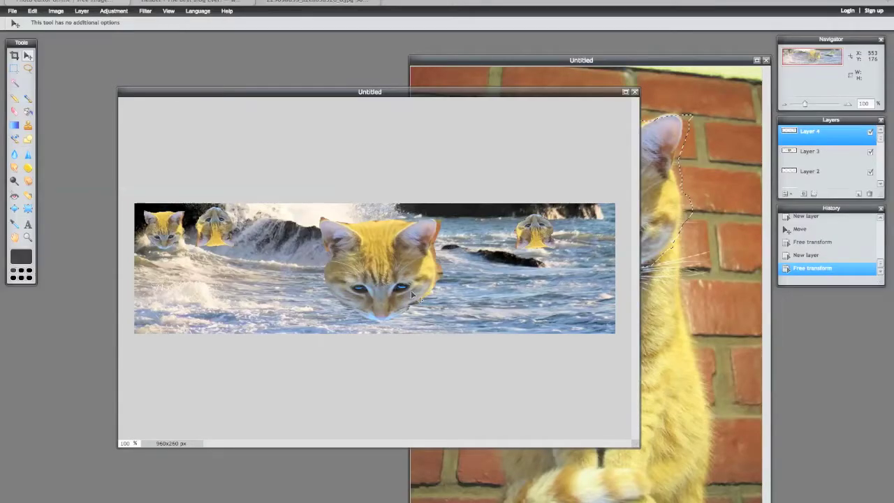
key("ctrl+v")
Shrink the fifth cat head to sit beside the fourth at the banner's far right.
left_click(33, 11)
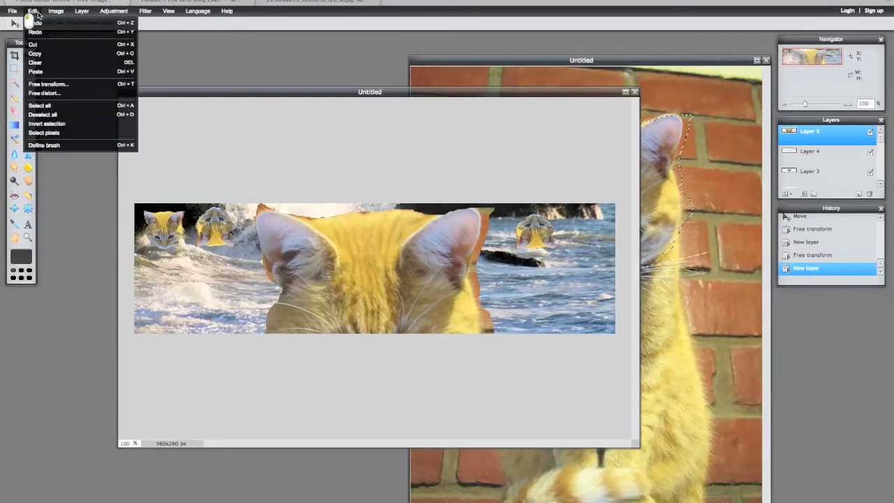
left_click(61, 84)
left_click_drag(255, 204, 582, 232)
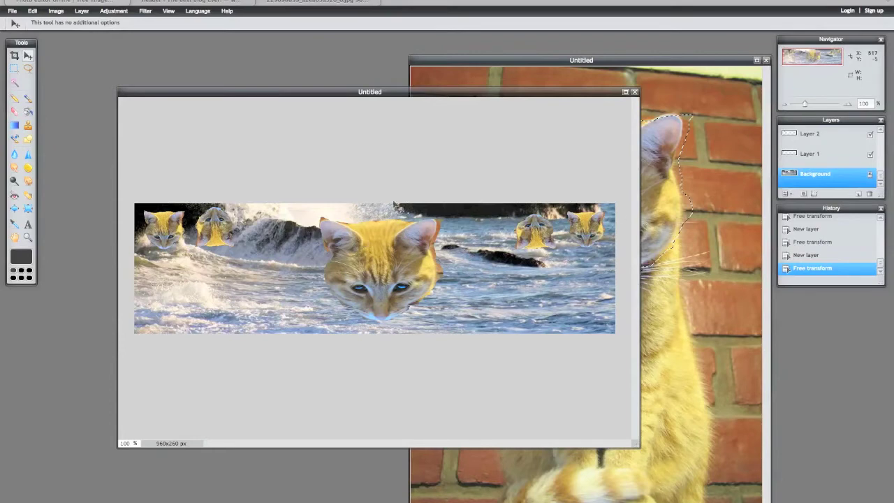
left_click(112, 11)
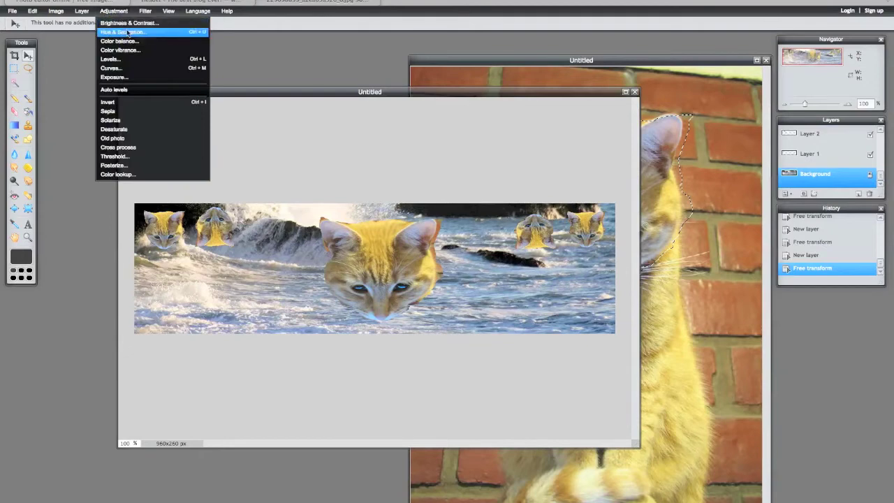
Apply Brightness & Contrast to the wave background: brightness -11, contrast 69.
left_click(130, 23)
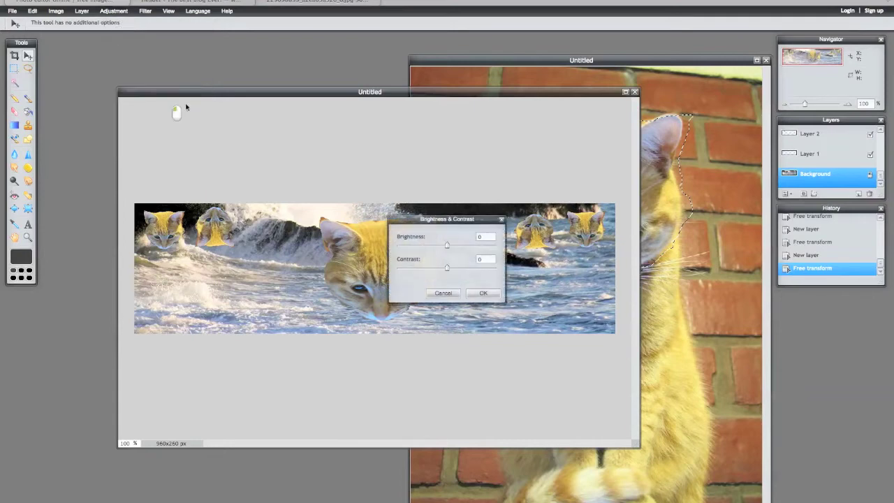
left_click_drag(447, 250, 481, 270)
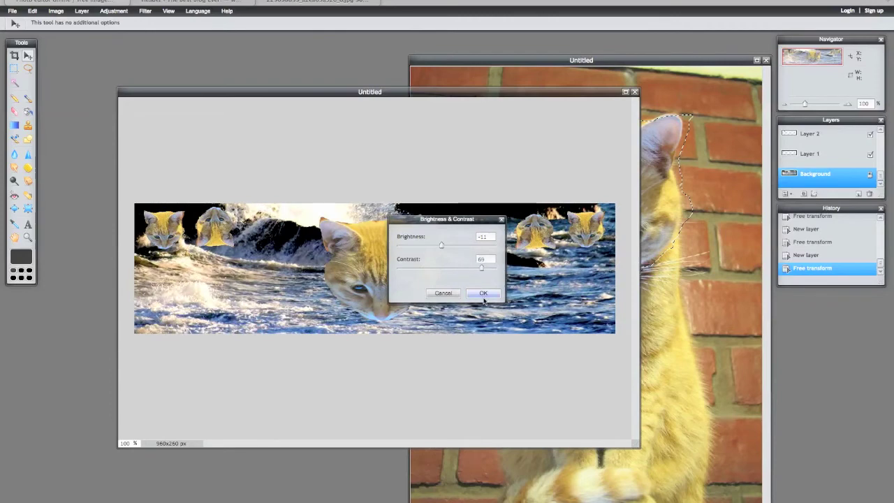
left_click(484, 294)
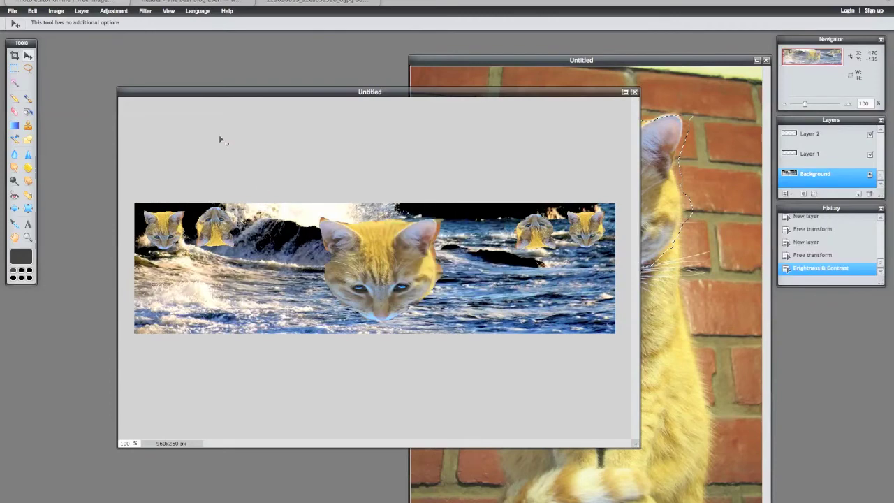
left_click(113, 10)
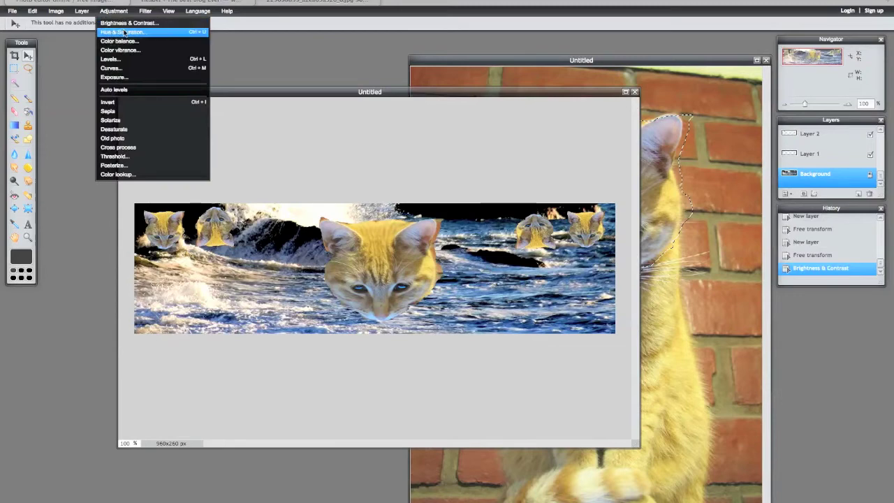
Apply Hue & Saturation to the water: hue -97, saturation 61, lightness -33.
left_click(124, 32)
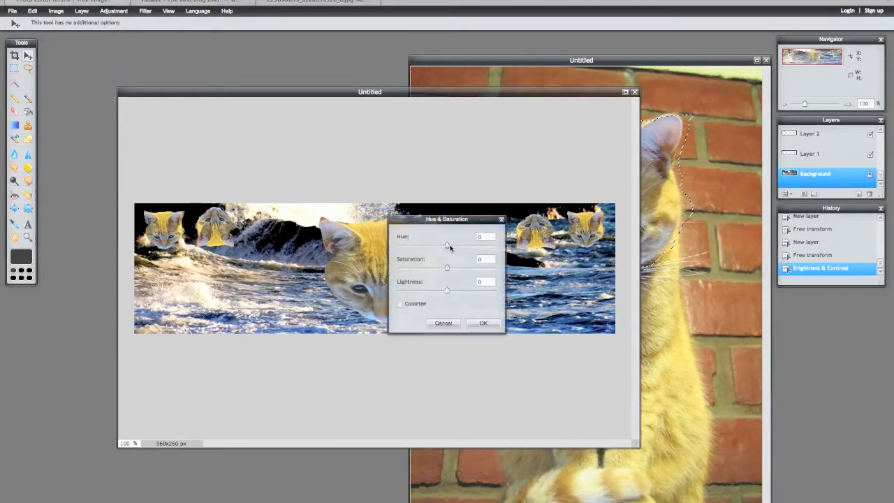
left_click_drag(423, 245, 421, 244)
mouse_move(447, 290)
left_mouse_down()
mouse_move(423, 303)
mouse_move(464, 292)
mouse_move(430, 296)
left_mouse_up()
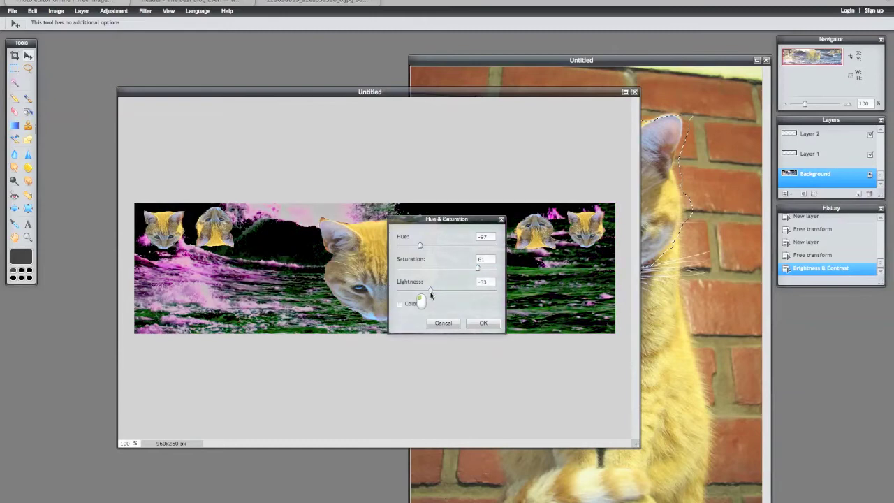
left_click(475, 323)
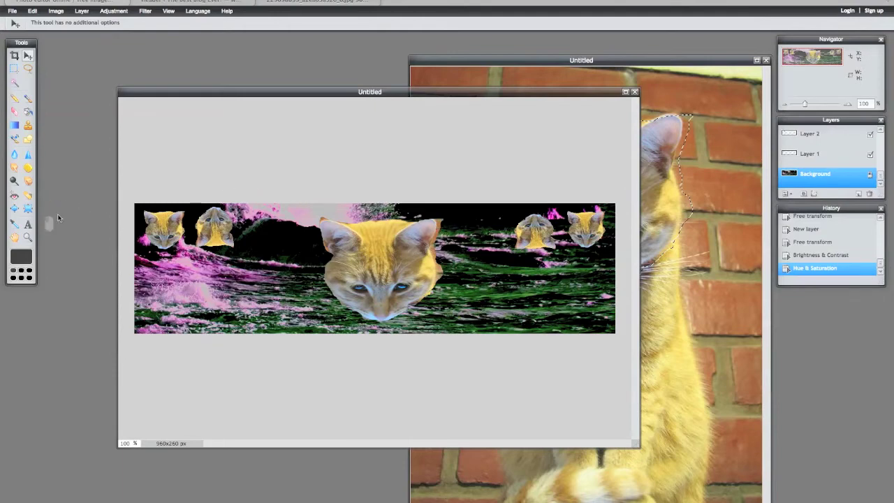
Add a text layer on the banner reading 'BEST BLOG EVER'.
left_click(30, 226)
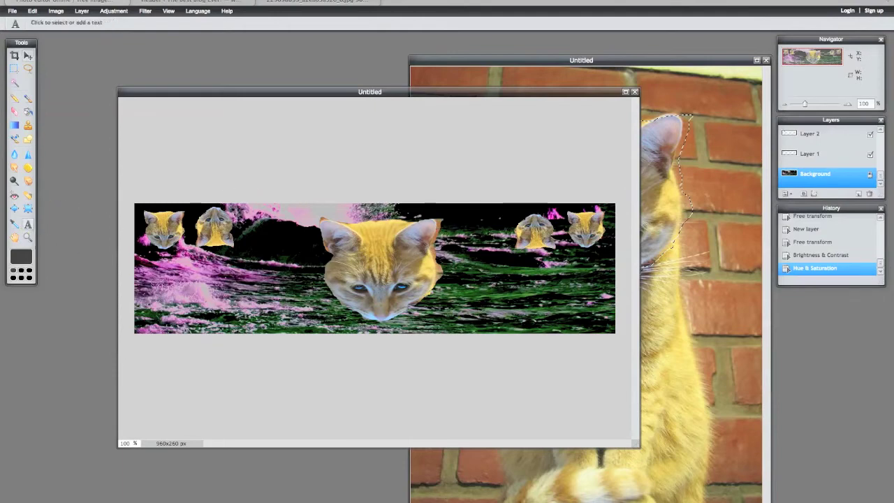
left_click(266, 283)
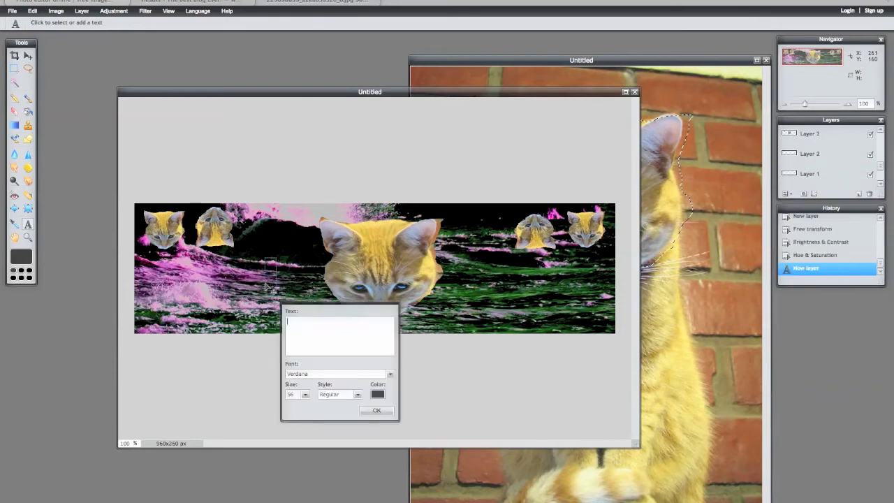
type("BESTR")
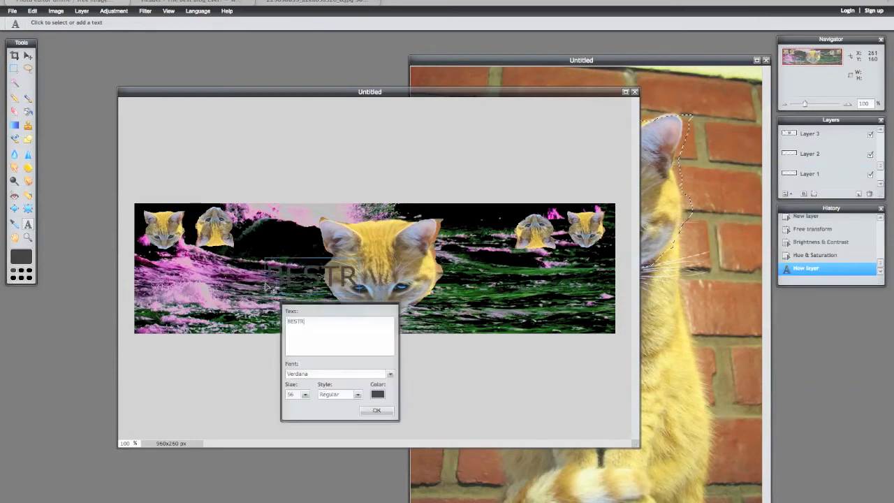
key("BackSpace")
type("BLOG ")
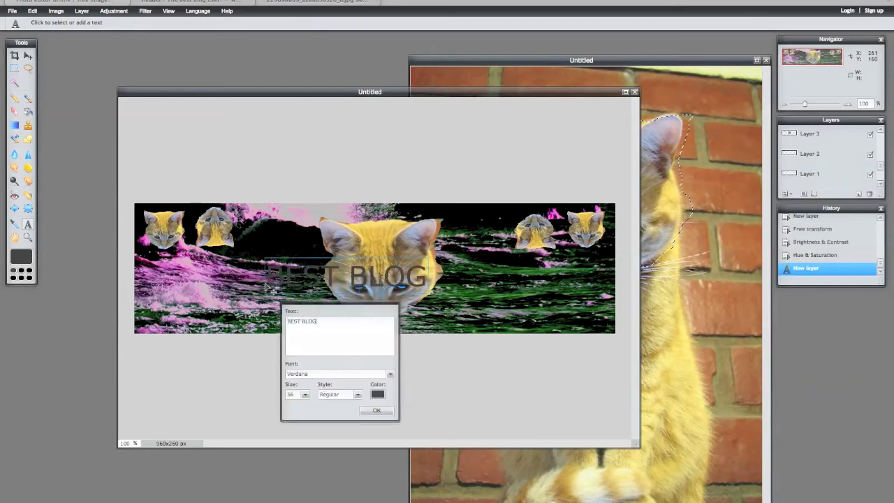
type("EVER!")
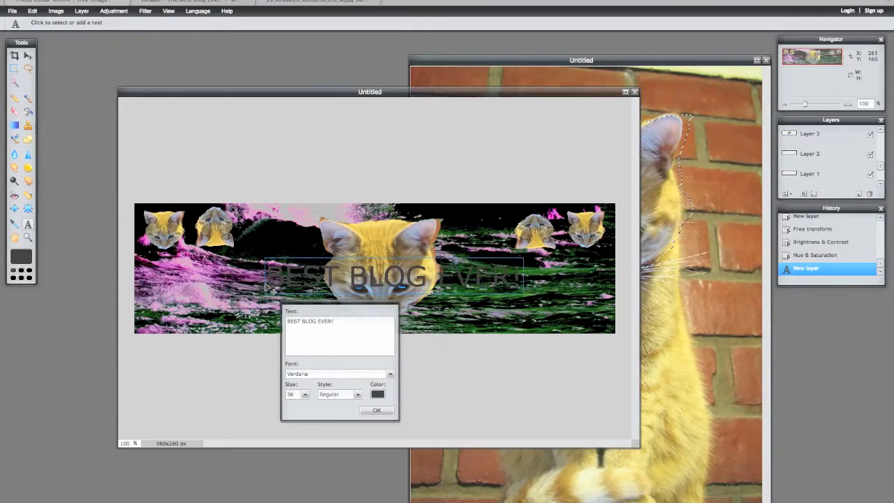
Set the text to the 8-bit Limit BRK font, size 85, Bold style.
left_click(391, 374)
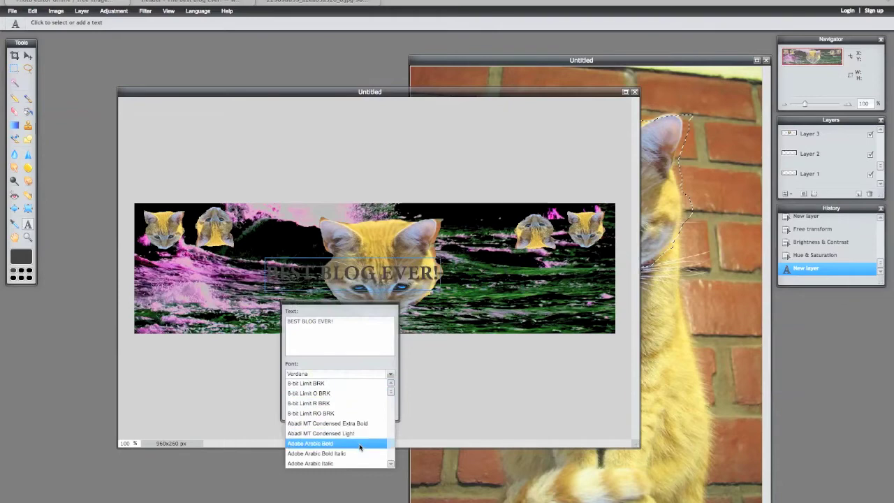
scroll(365, 427, "down", 10)
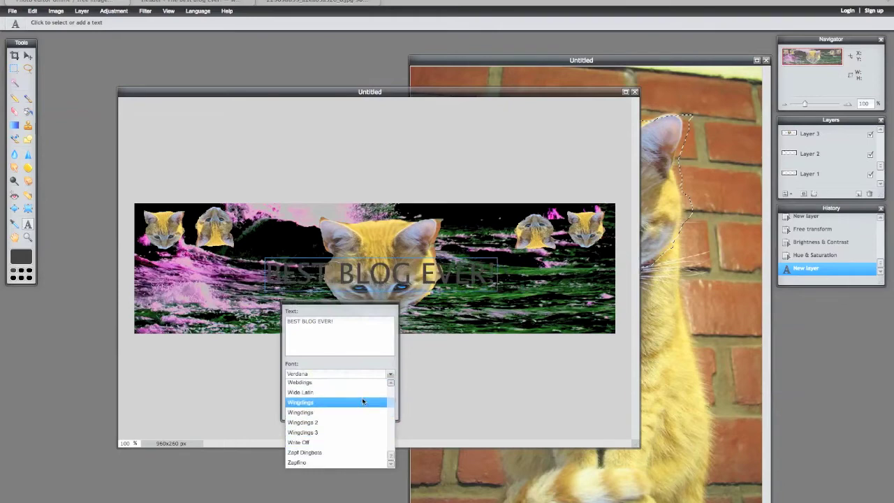
scroll(358, 393, "up", 12)
scroll(354, 405, "down", 8)
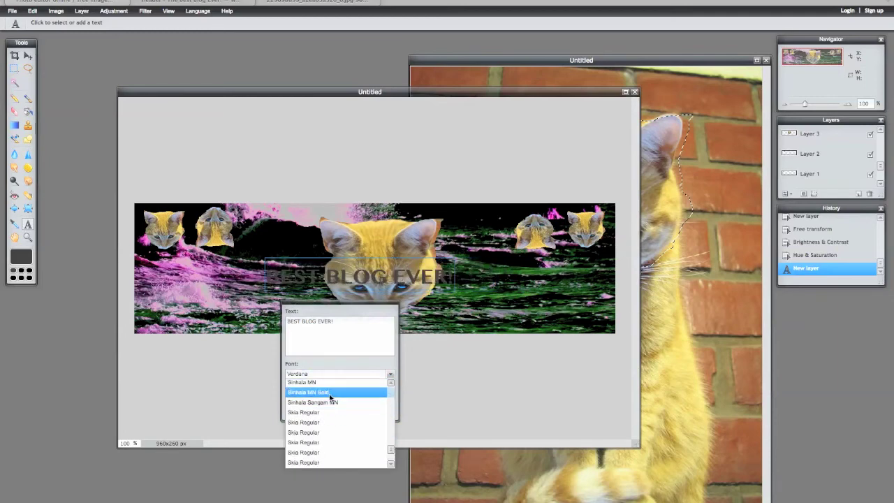
scroll(331, 394, "up", 20)
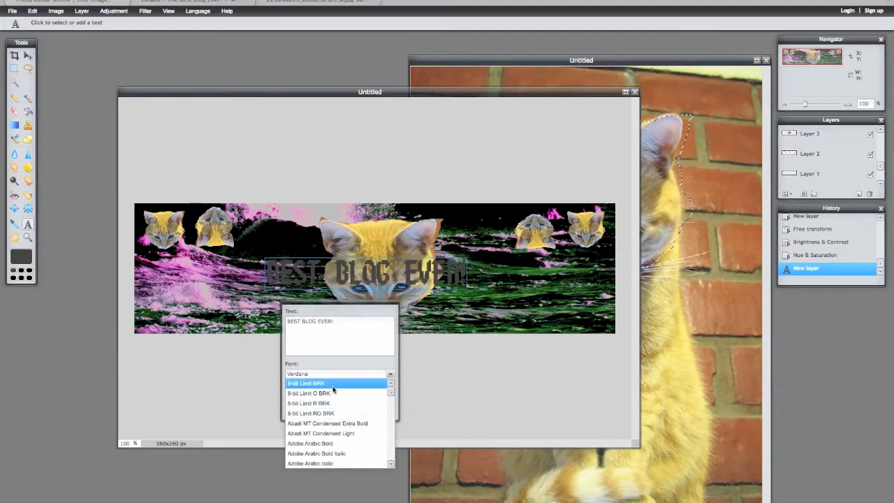
left_click(329, 385)
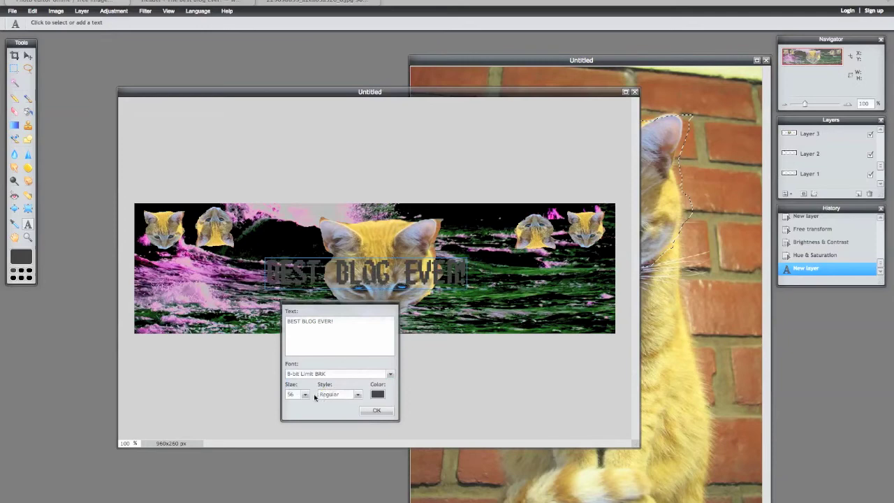
left_click_drag(305, 395, 290, 409)
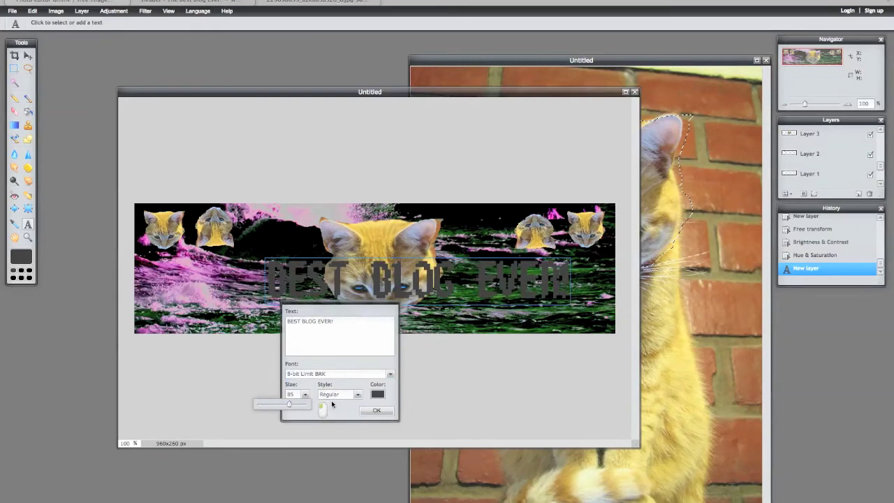
left_click(346, 396)
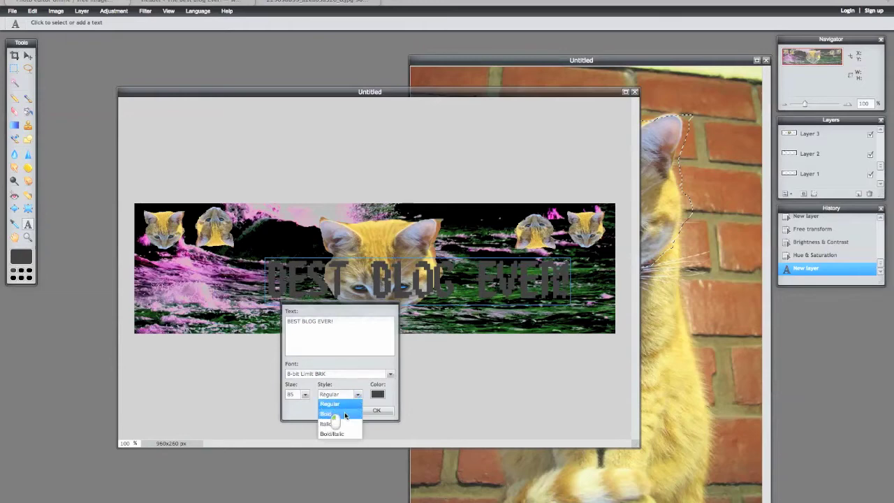
left_click(337, 414)
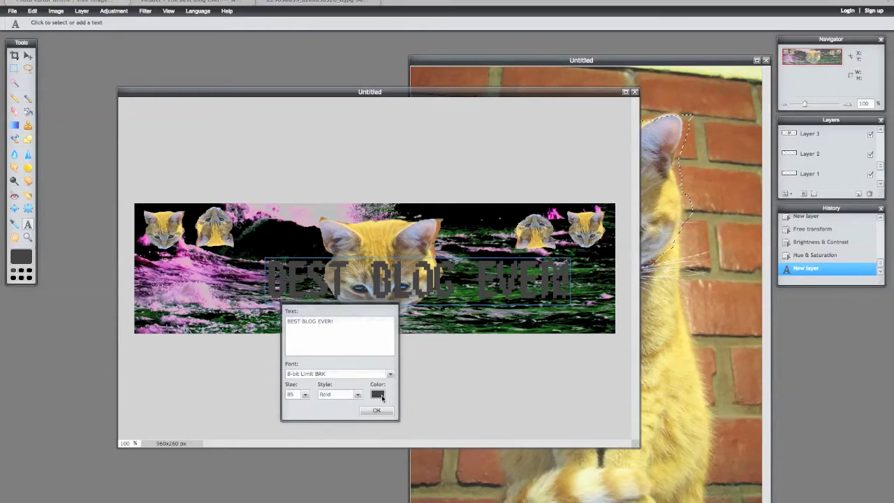
Colour the text light pink f0d1d1, shift it left on the banner, and commit it.
left_click(378, 394)
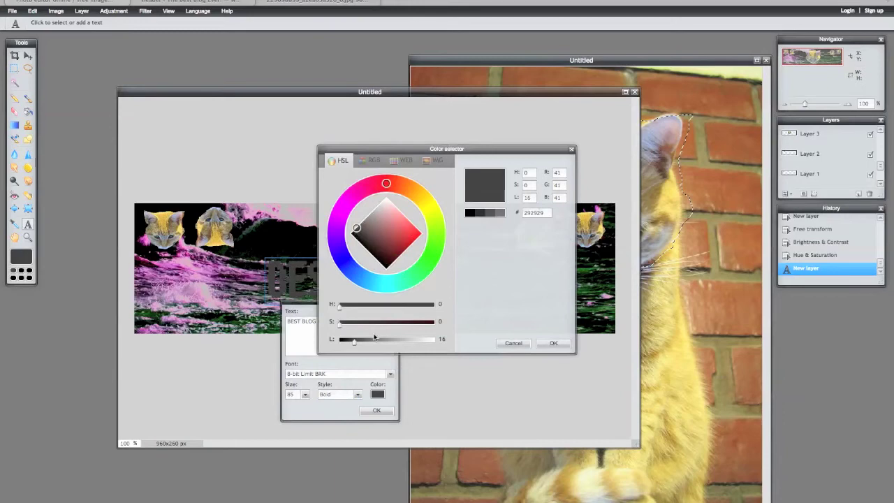
mouse_move(402, 235)
left_mouse_down()
mouse_move(383, 218)
mouse_move(390, 206)
left_mouse_up()
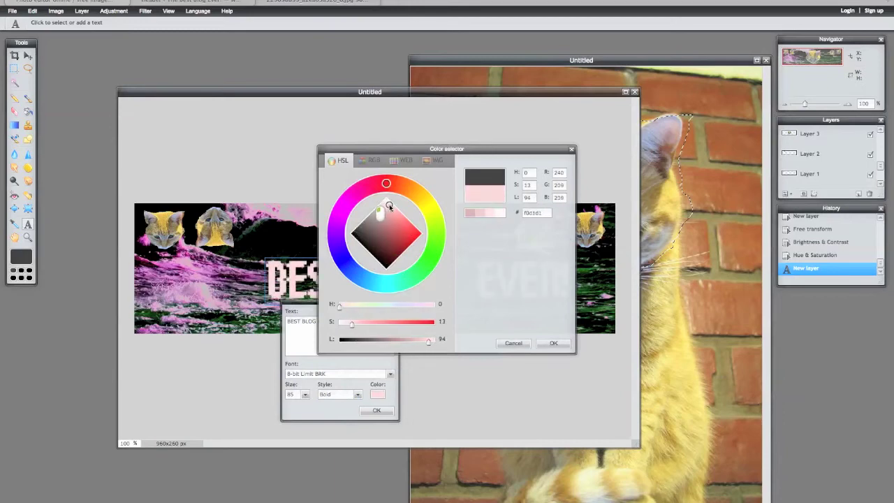
left_click(553, 342)
left_click_drag(469, 281, 438, 292)
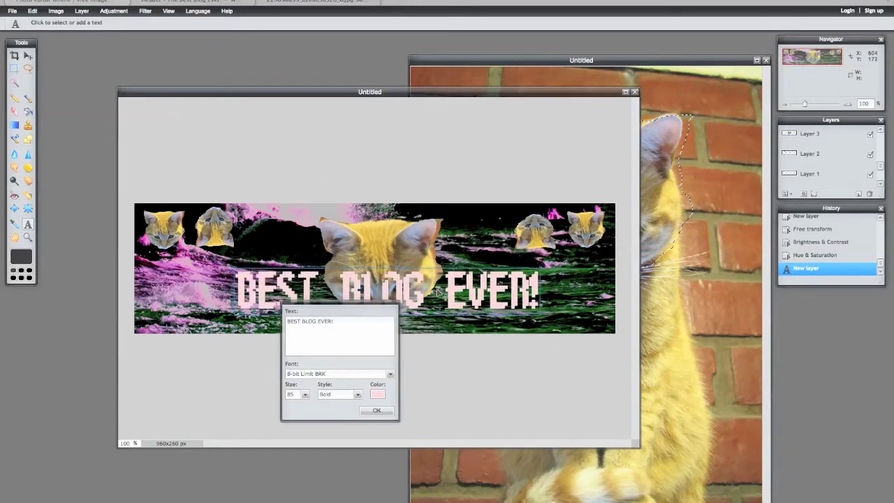
left_click(380, 411)
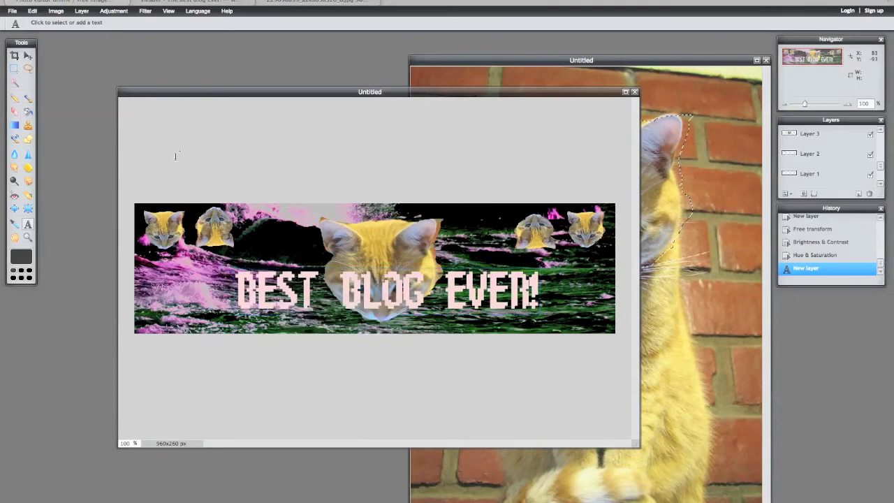
Save the banner to the Desktop as CatBlogHeader.jpg at JPEG quality 100.
left_click(12, 11)
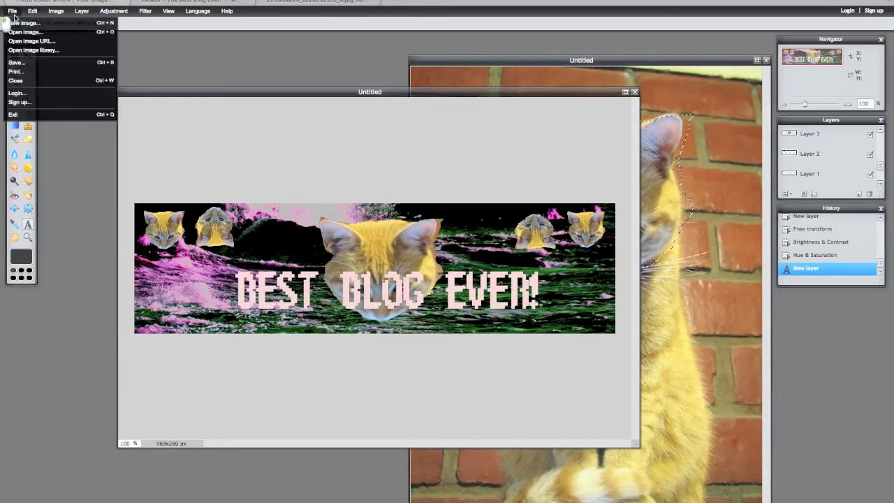
left_click(61, 62)
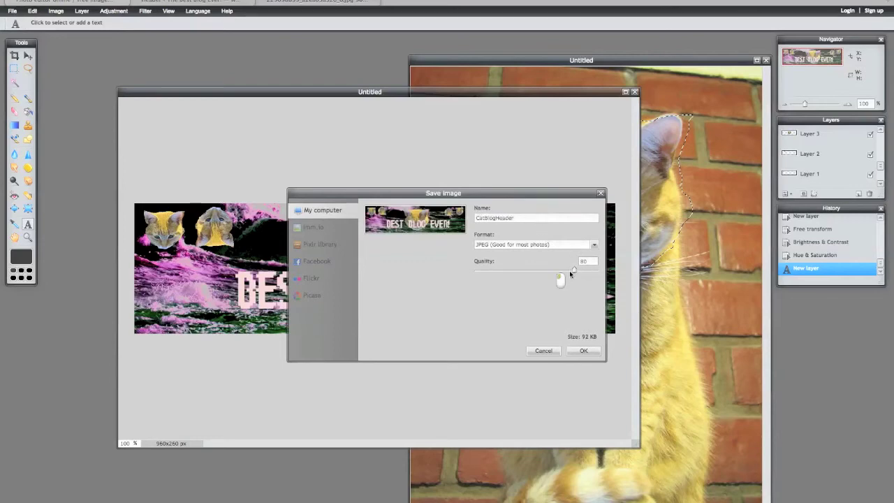
left_click(574, 270)
left_click_drag(574, 270, 617, 271)
key("Return")
key("Return")
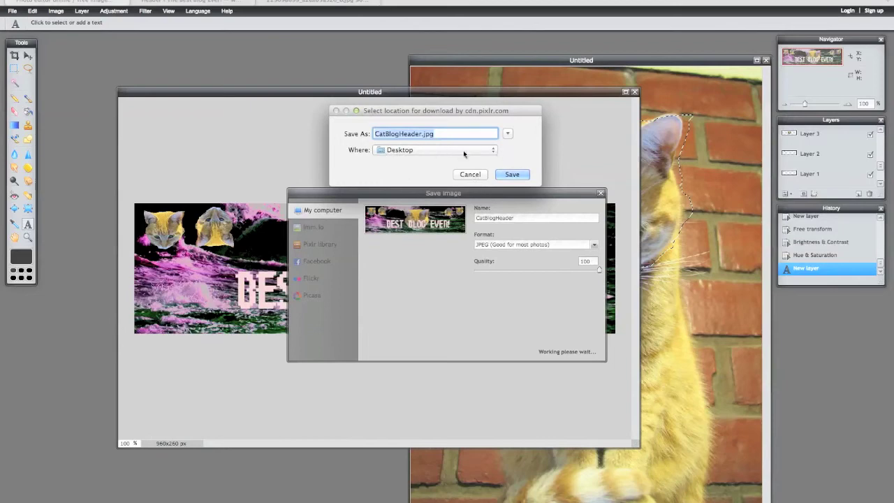
left_click(508, 134)
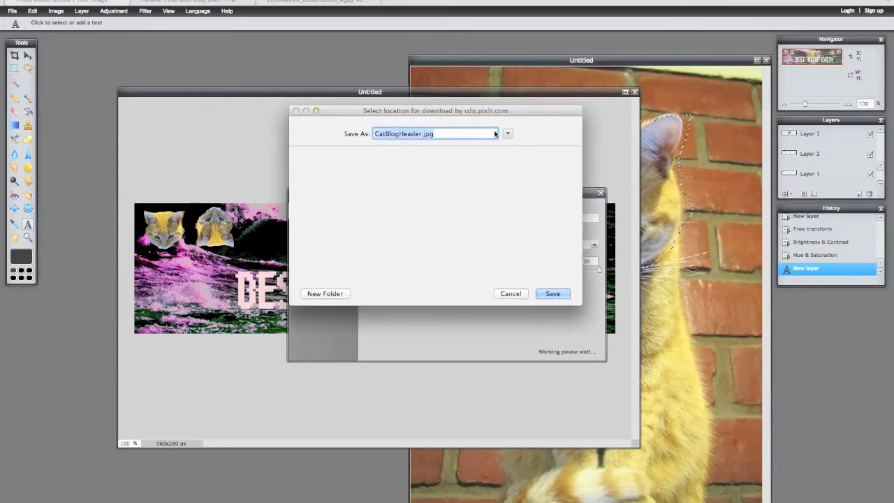
left_click(560, 295)
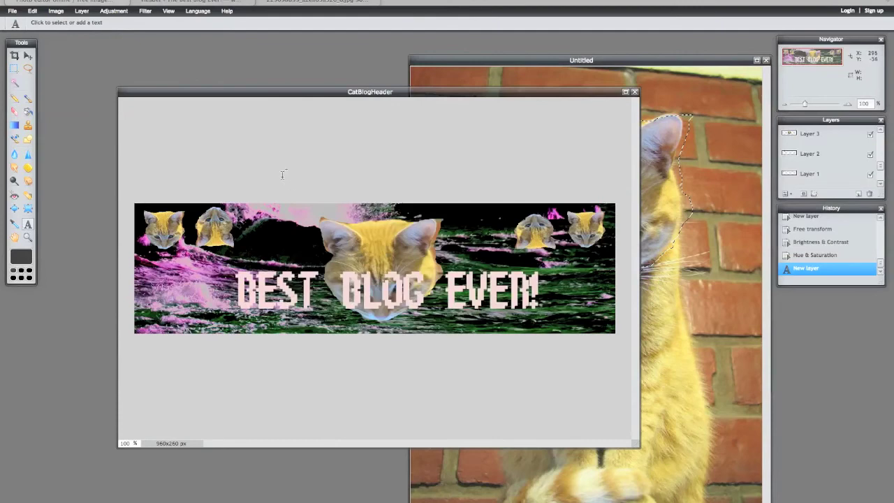
Upload CatBlogHeader.jpg from the Desktop as the blog's custom header image.
left_click(225, 3)
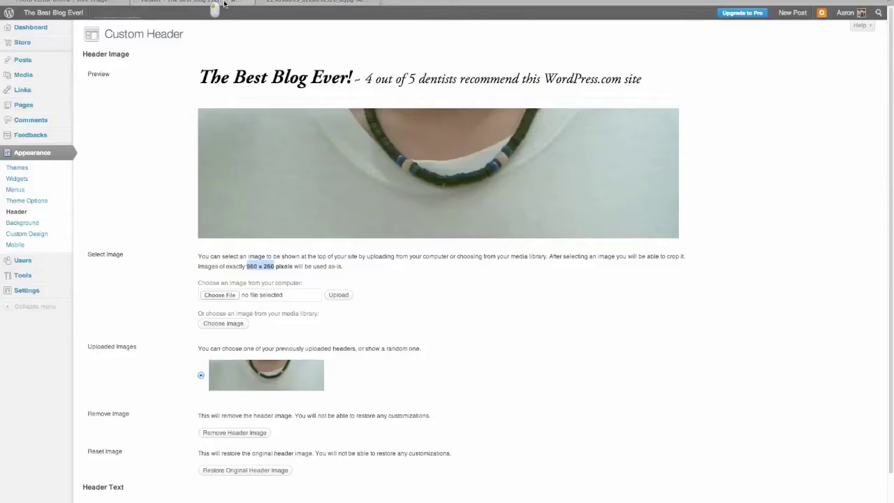
left_click(222, 296)
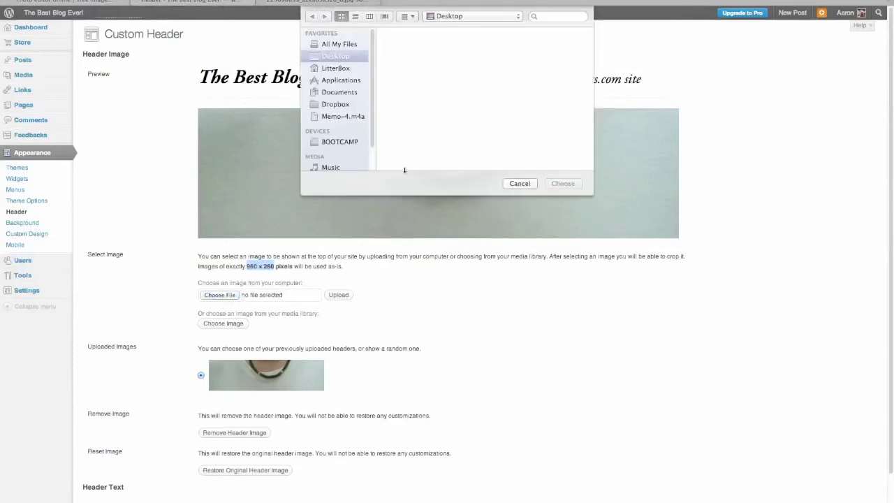
left_click(472, 106)
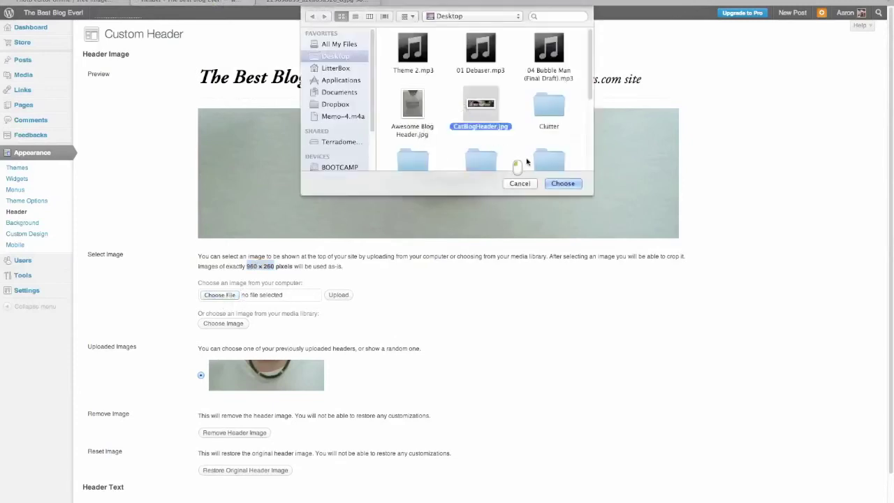
left_click(563, 183)
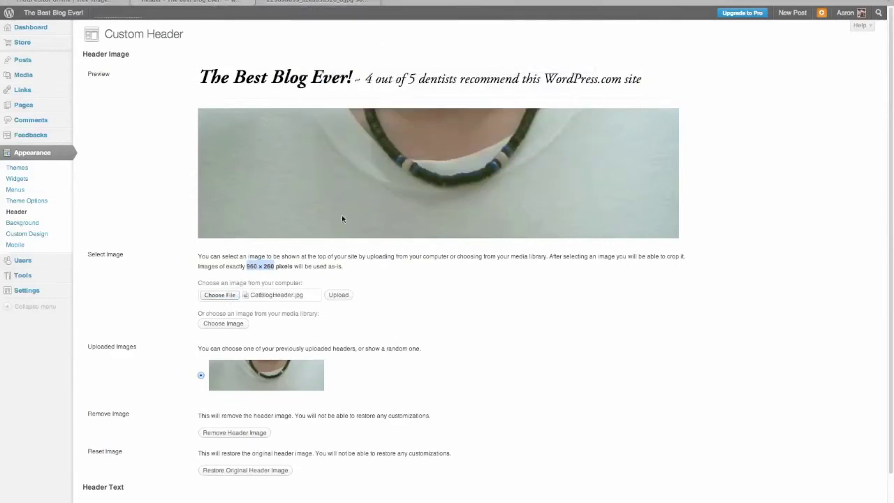
left_click(341, 296)
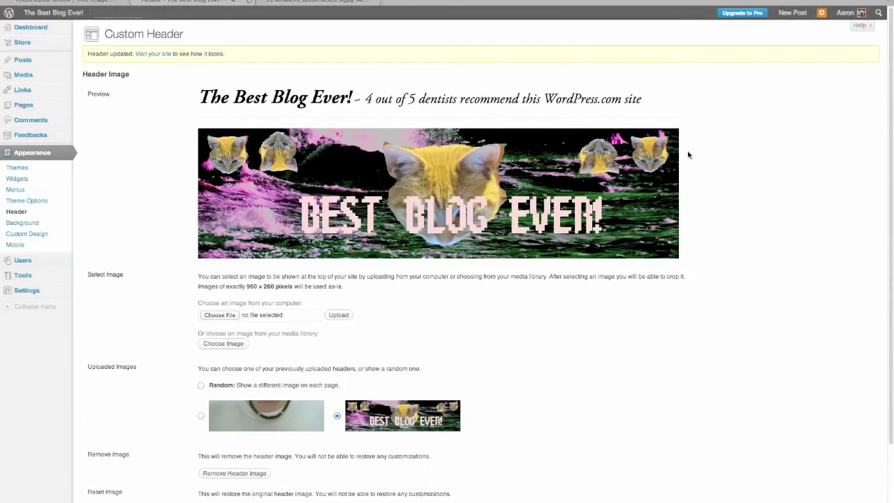
Save the header changes and go to the blog's front page.
scroll(410, 342, "down", 3)
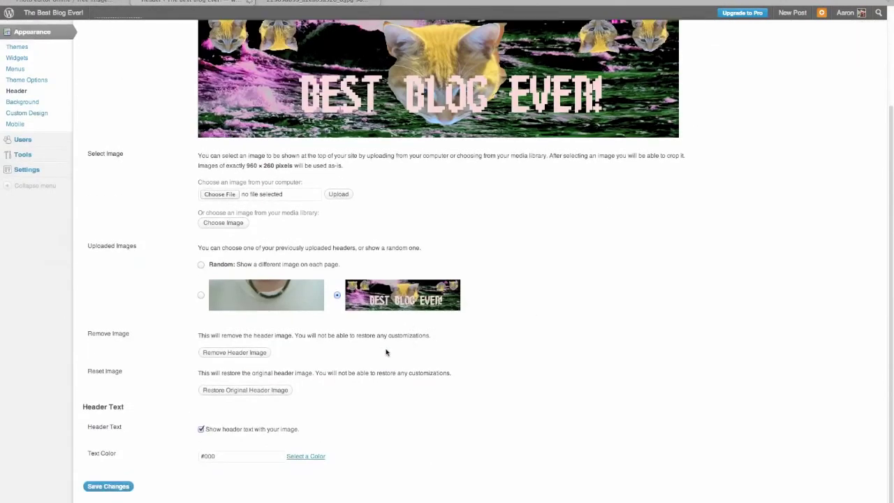
left_click(119, 485)
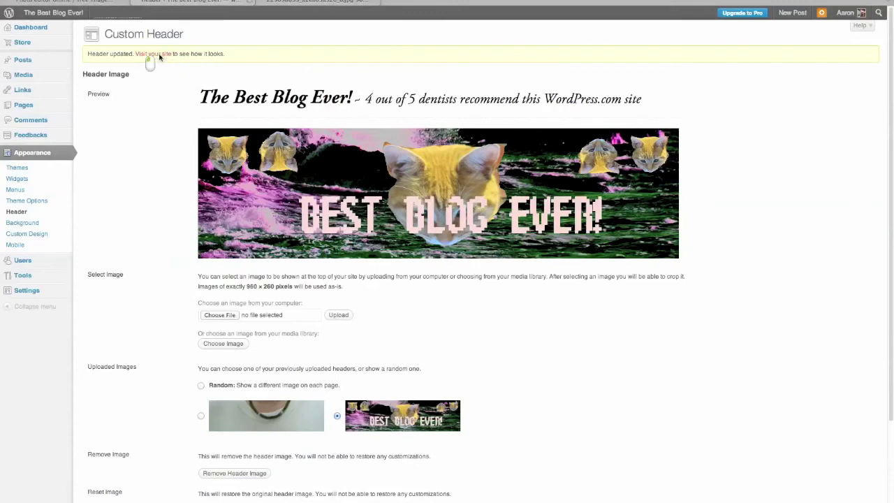
left_click(160, 55)
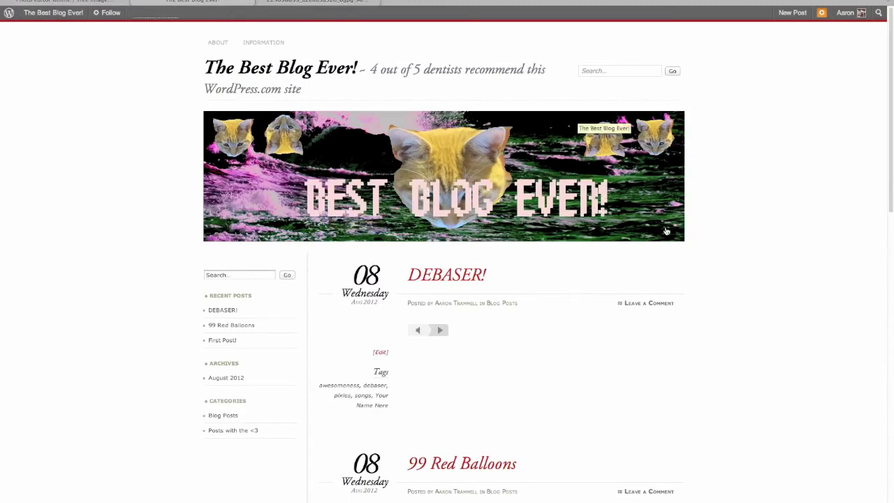
Look over the front page with the new cat header, then go back to the Pixlr Editor tab.
scroll(610, 253, "down", 2)
scroll(612, 252, "down", 3)
scroll(610, 250, "up", 5)
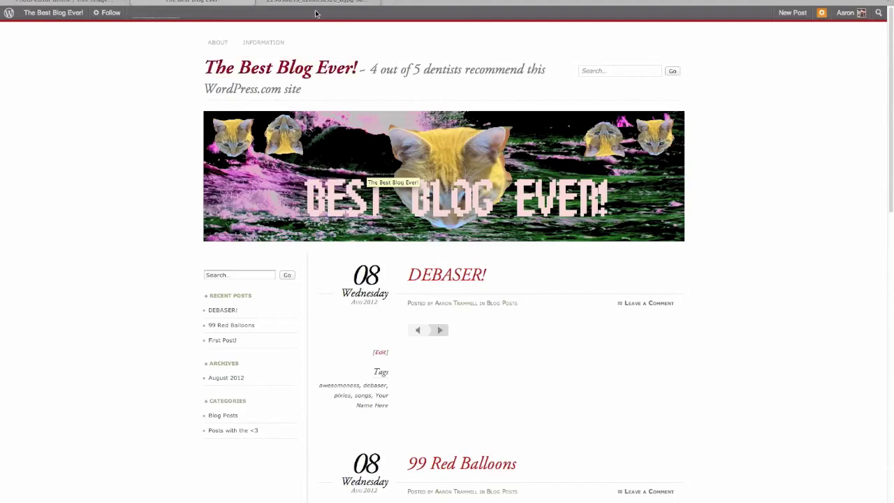
left_click(100, 2)
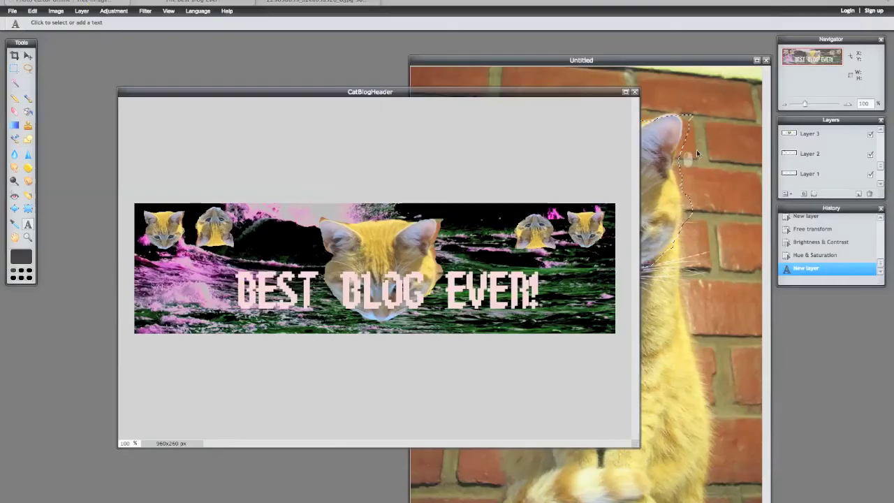
Apply Pixelate with cell size 13 to the central cat head on Layer 3.
left_click(817, 135)
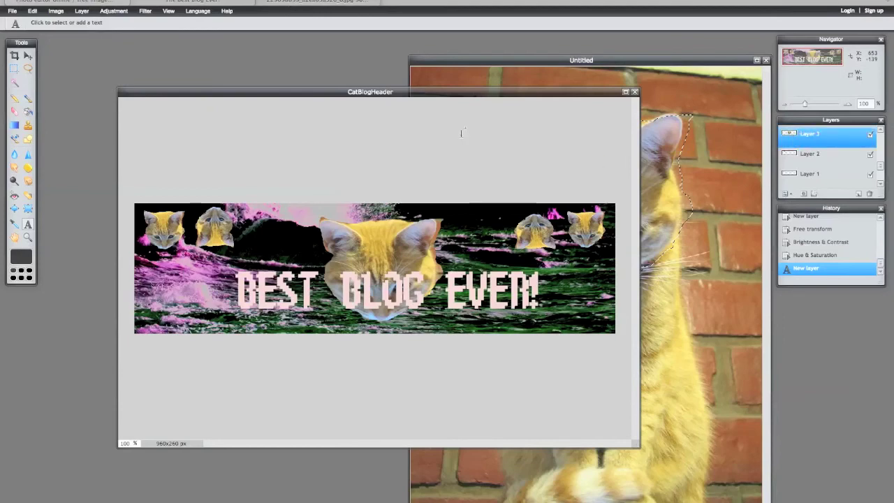
left_click(146, 10)
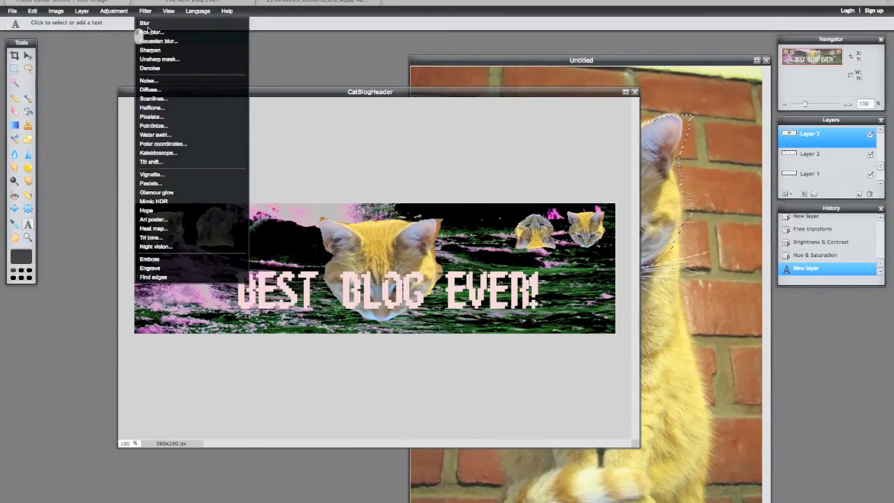
left_click(177, 116)
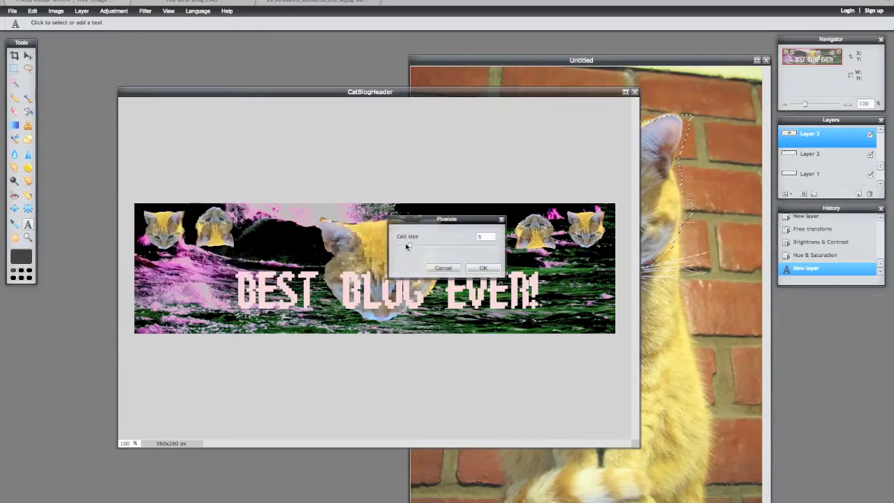
left_click_drag(409, 249, 445, 244)
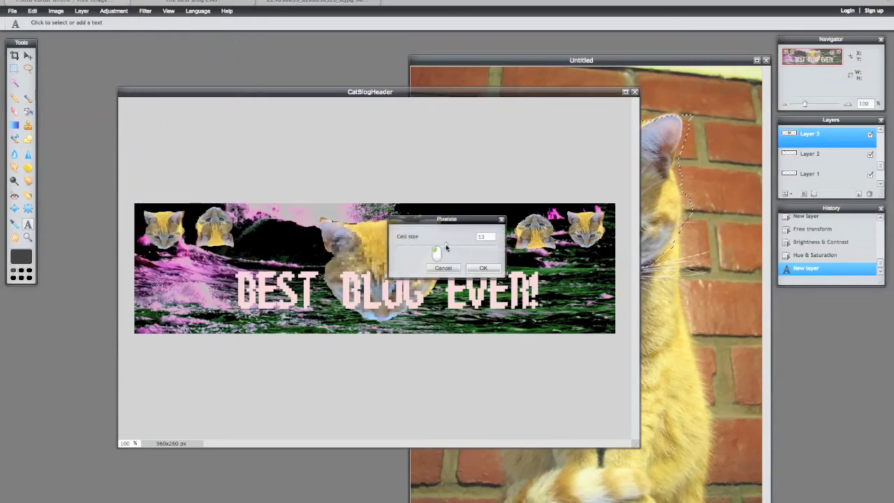
left_click(482, 269)
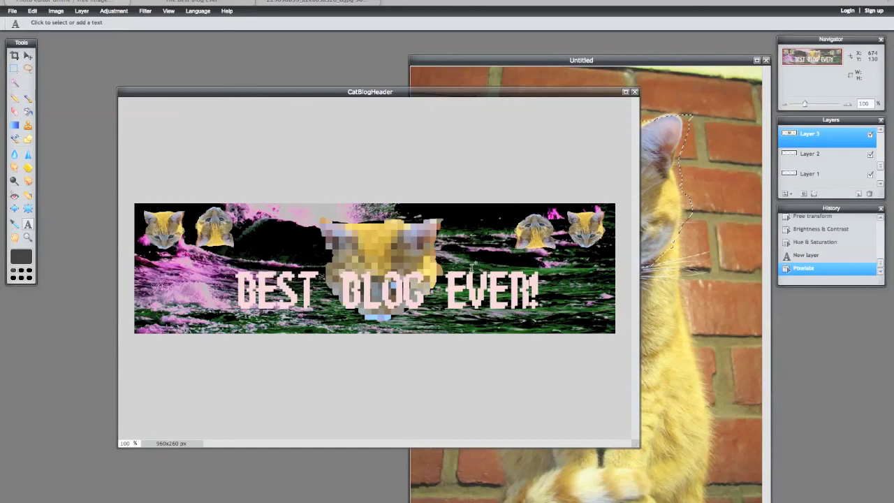